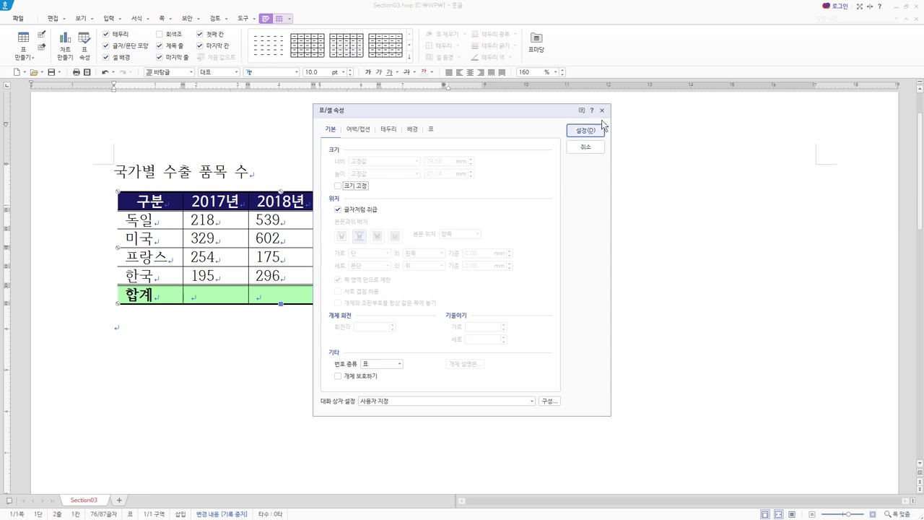
Step: Close the table properties and increase the height of all rows in the export table
click(602, 110)
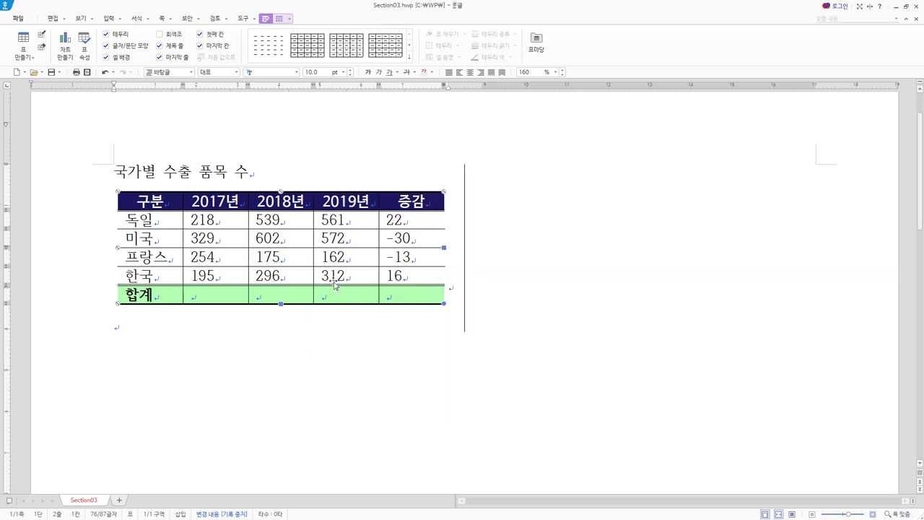
drag(153, 204, 414, 297)
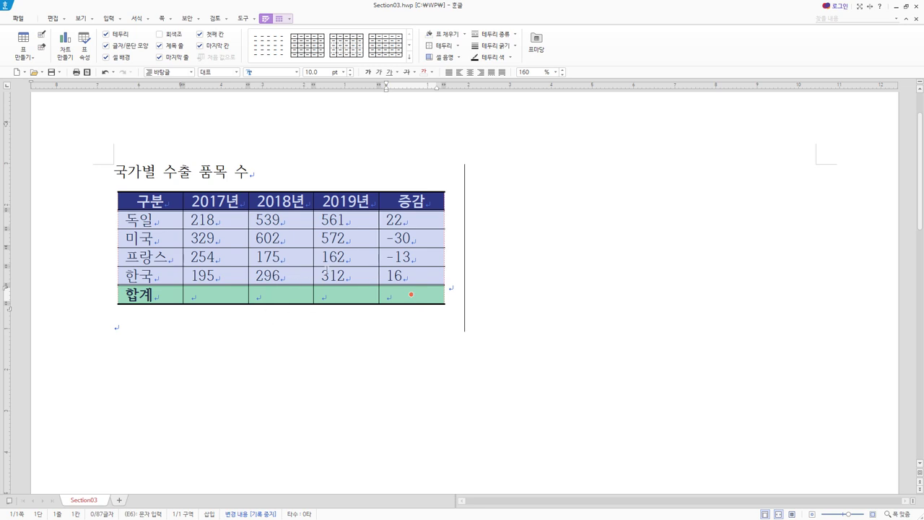
key(ctrl+Down)
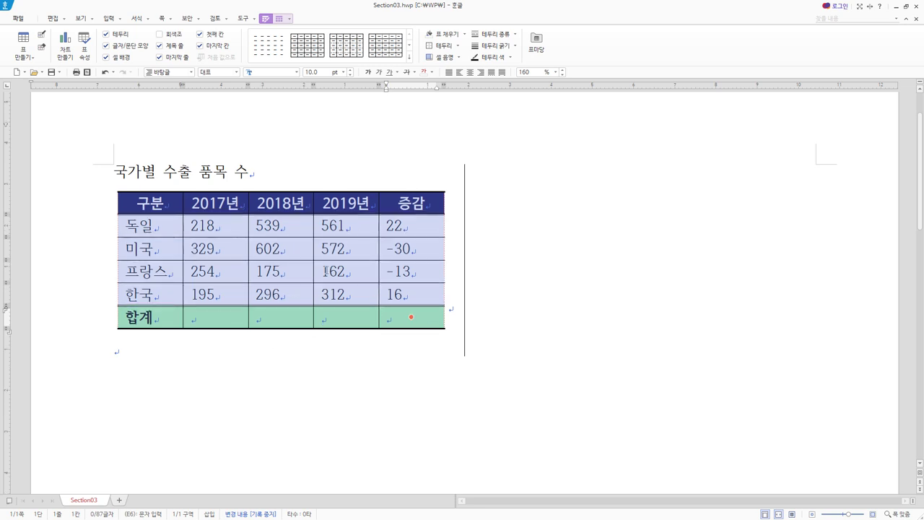
key(ctrl+Up)
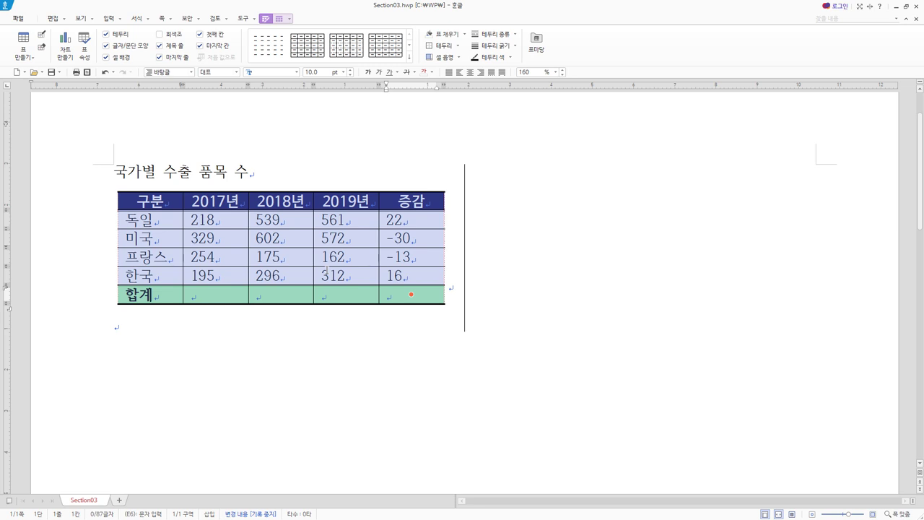
key(ctrl+Down)
key(ctrl+Down)
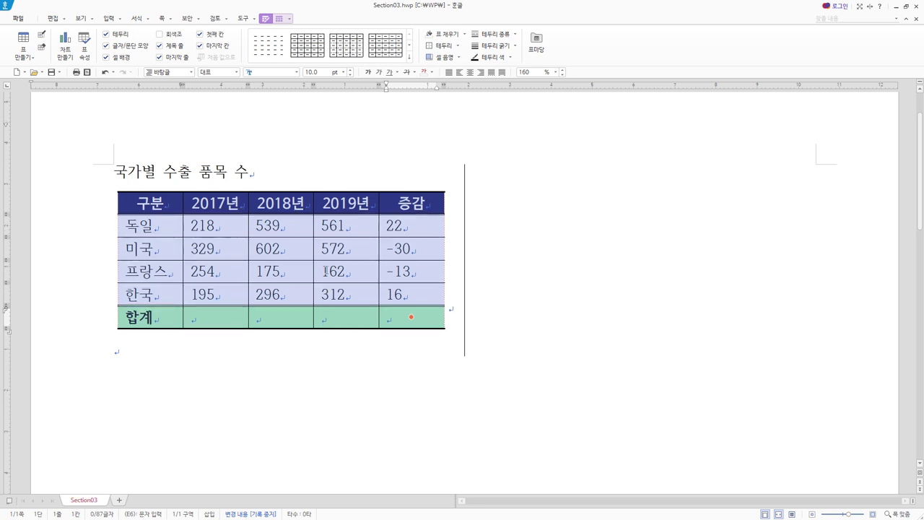
Step: Check the table's size settings in its table/cell properties without changing anything
click(296, 328)
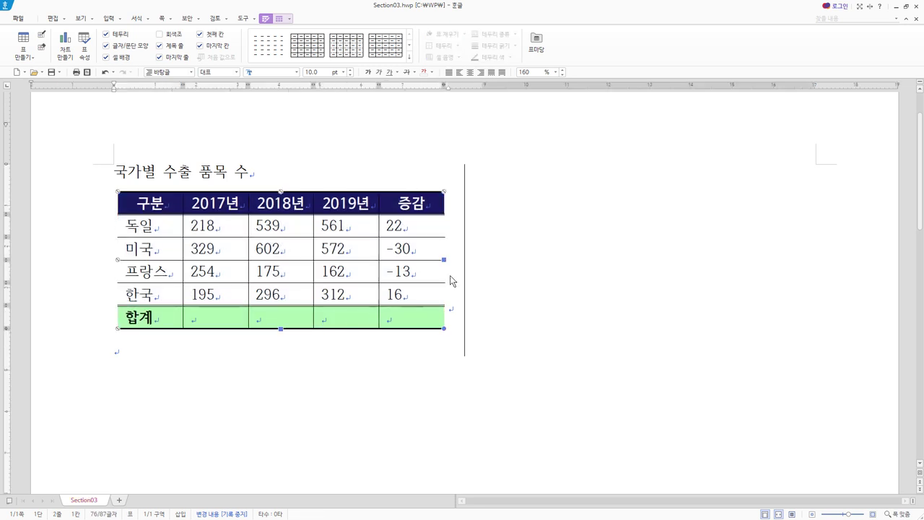
key(p)
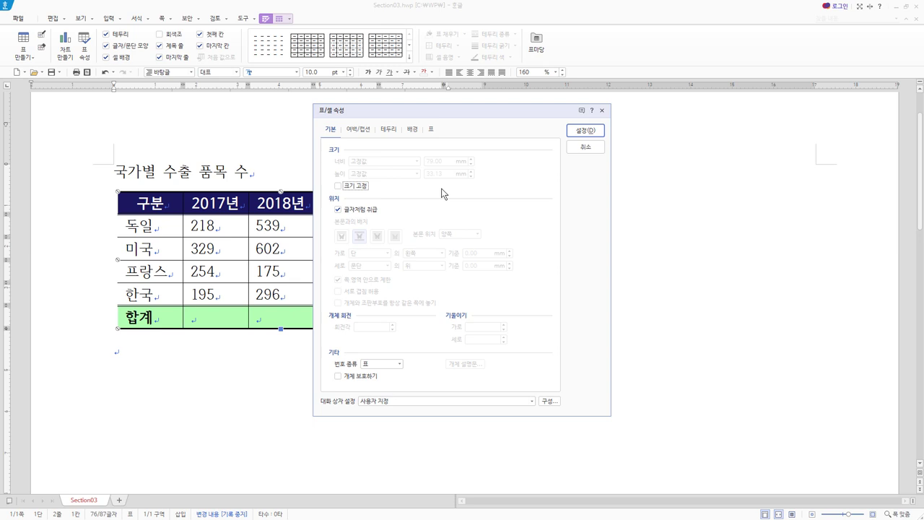
click(586, 148)
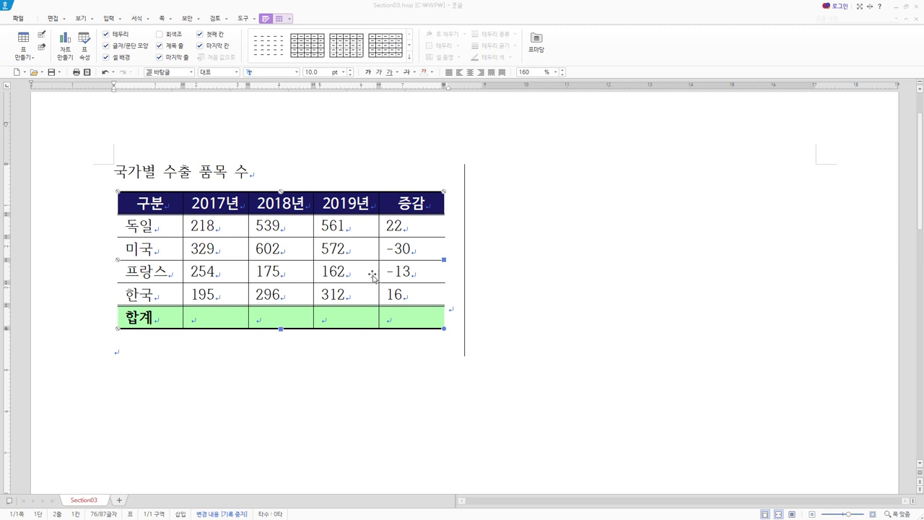
Step: Look through the list of available fonts for the empty paragraph below the table
scroll(373, 273, down, 2)
click(347, 291)
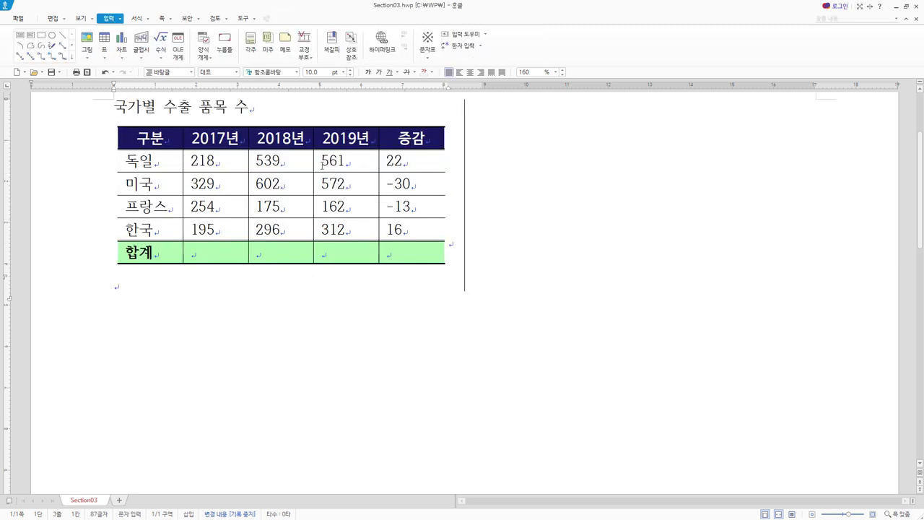
click(269, 72)
click(297, 73)
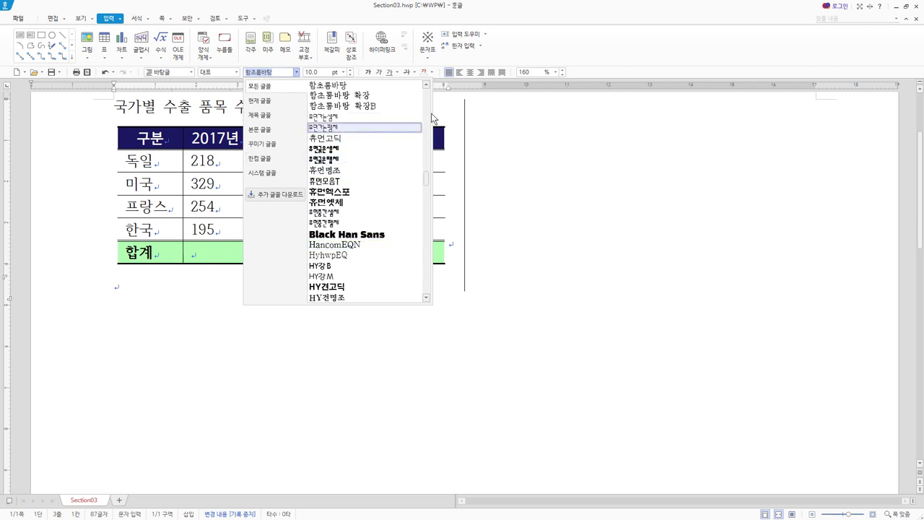
click(575, 56)
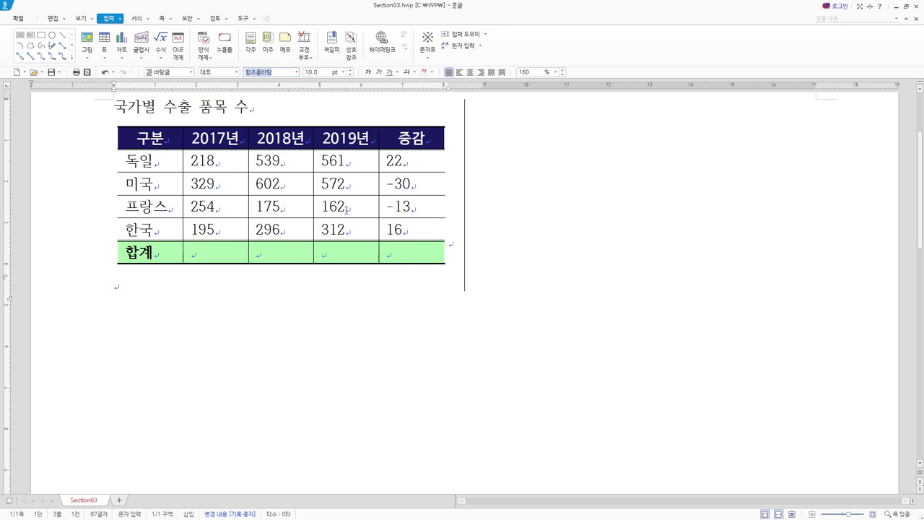
drag(194, 253, 397, 252)
click(359, 282)
drag(232, 257, 412, 249)
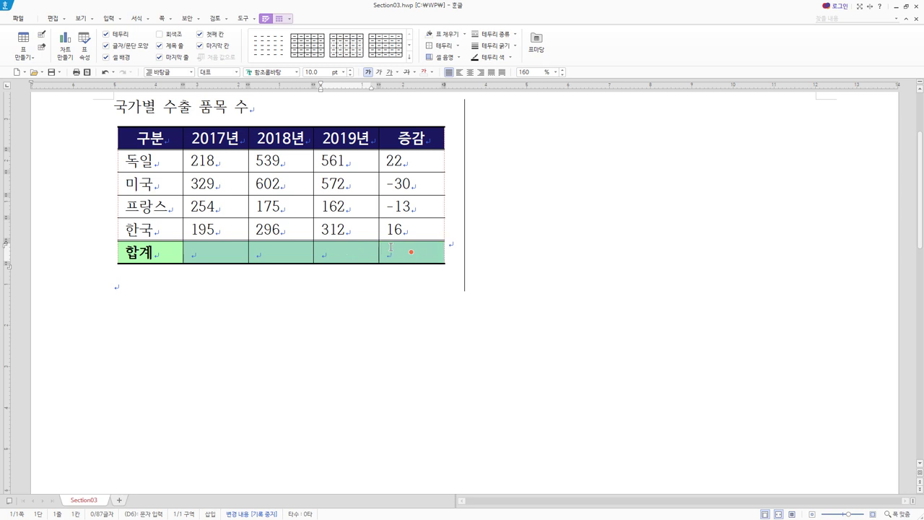
click(305, 284)
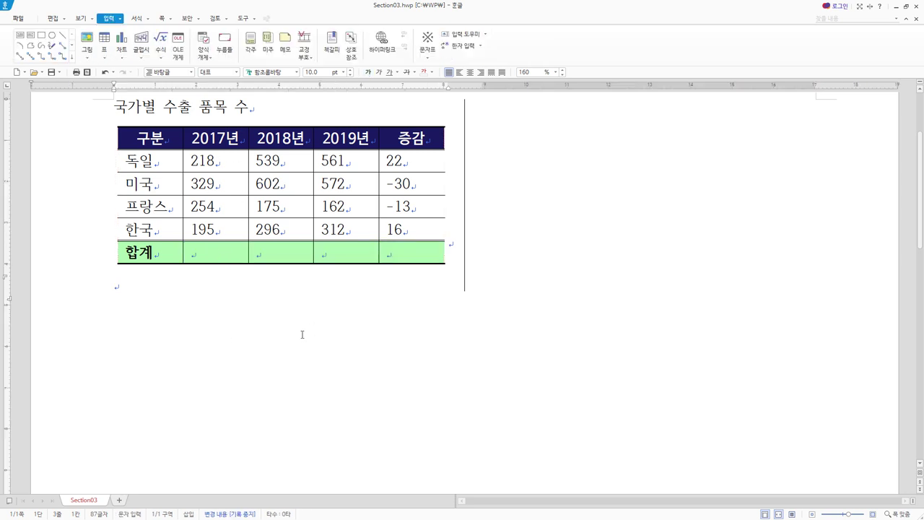
key(Hangul)
scroll(242, 299, down, 2)
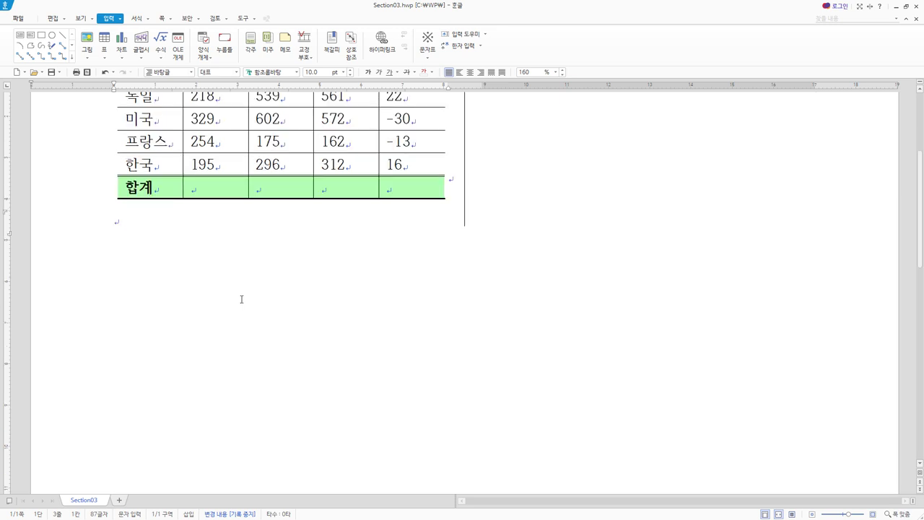
scroll(242, 271, up, 2)
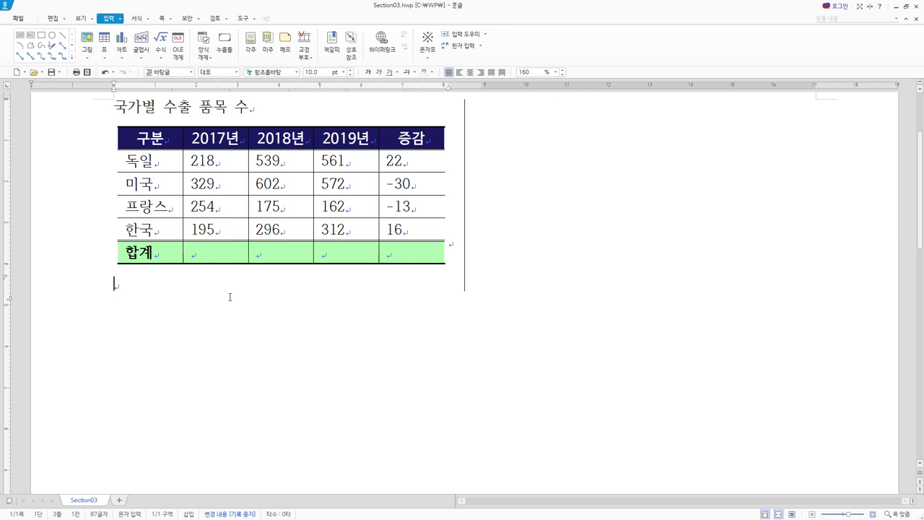
key(Hangul)
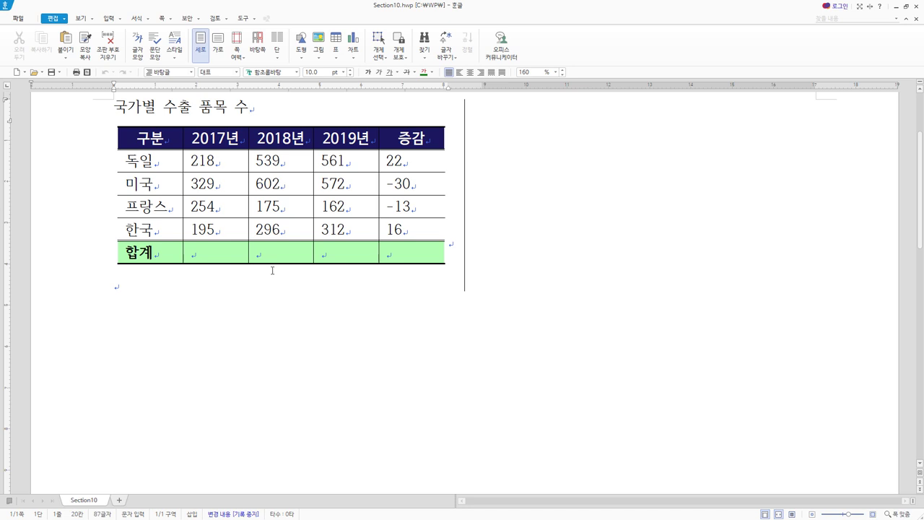
drag(188, 253, 390, 247)
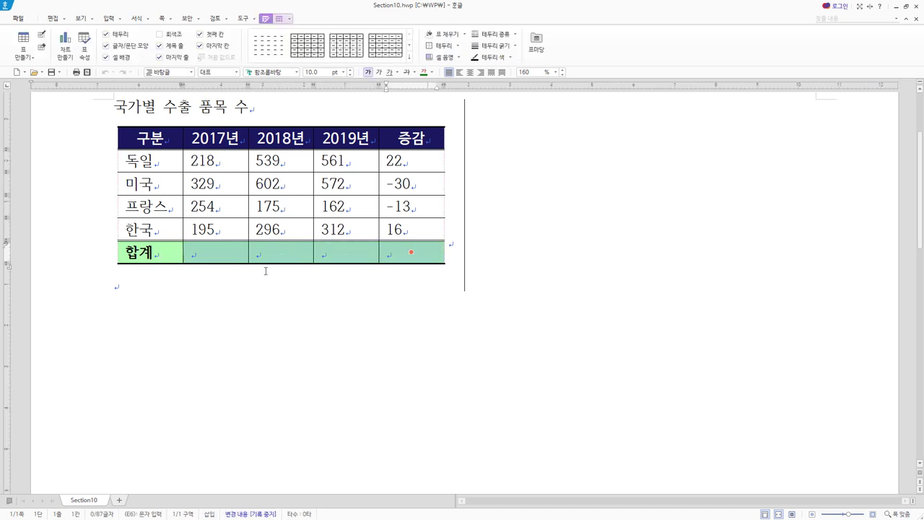
click(223, 289)
click(223, 251)
drag(223, 251, 411, 252)
click(231, 287)
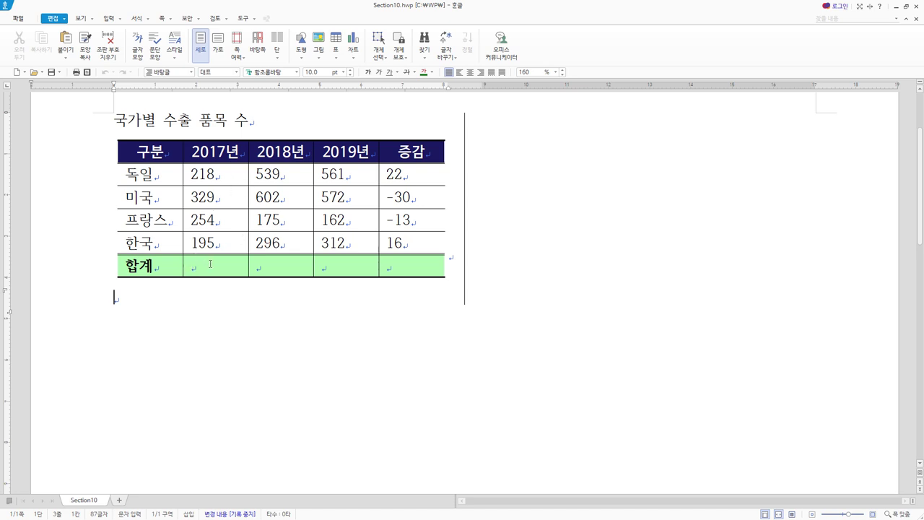
Step: Center the 합계 label in the first cell of the table's last row
click(396, 144)
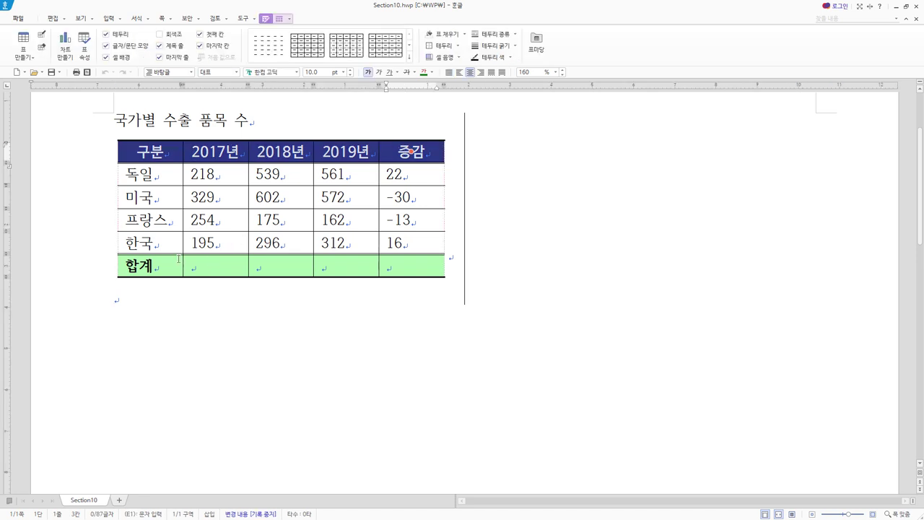
click(148, 268)
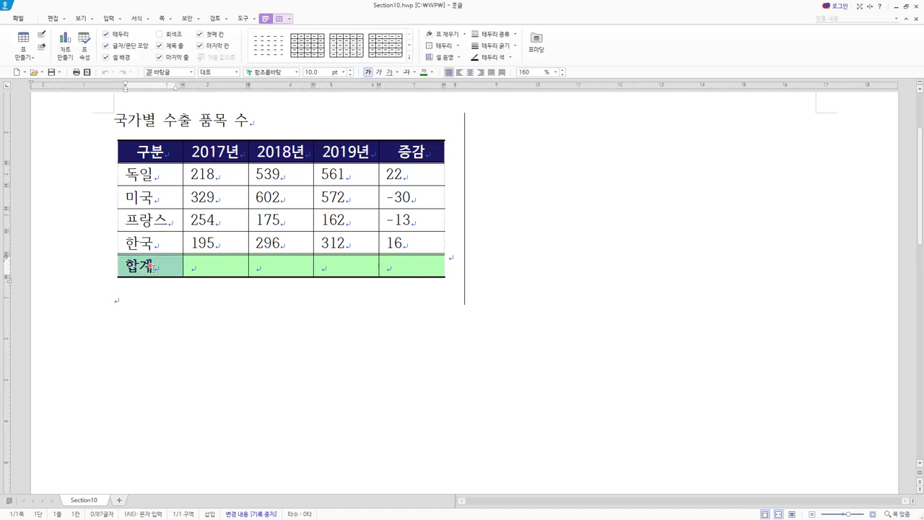
click(469, 72)
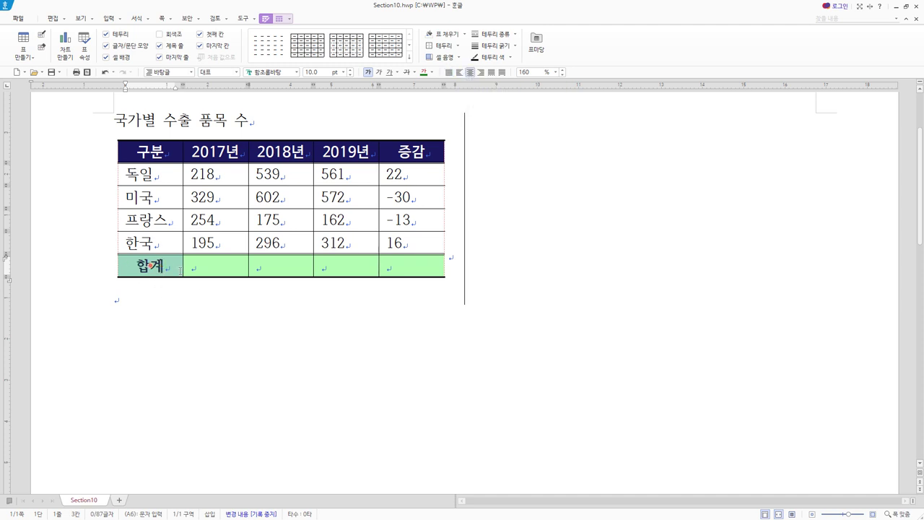
click(185, 269)
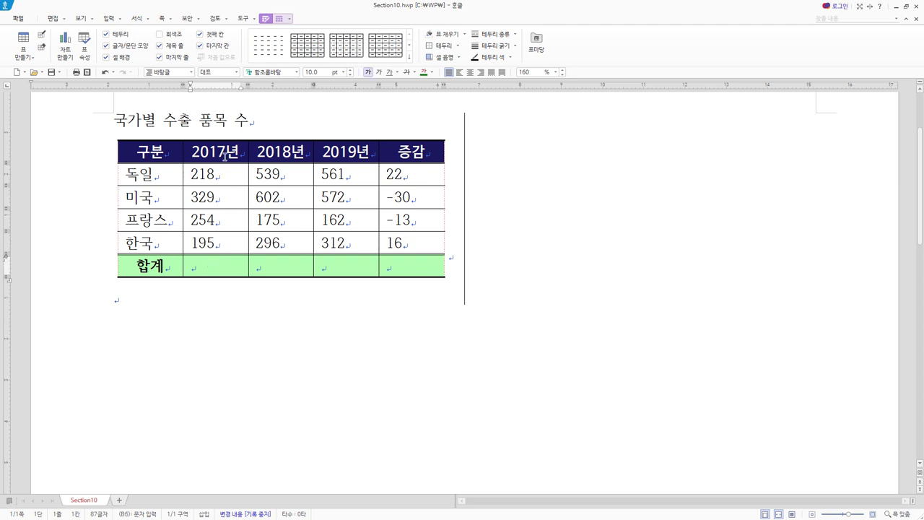
Step: Fill the 합계 row for 2017년, 2018년 and 2019년 with block sums of the figures above
drag(223, 174, 217, 262)
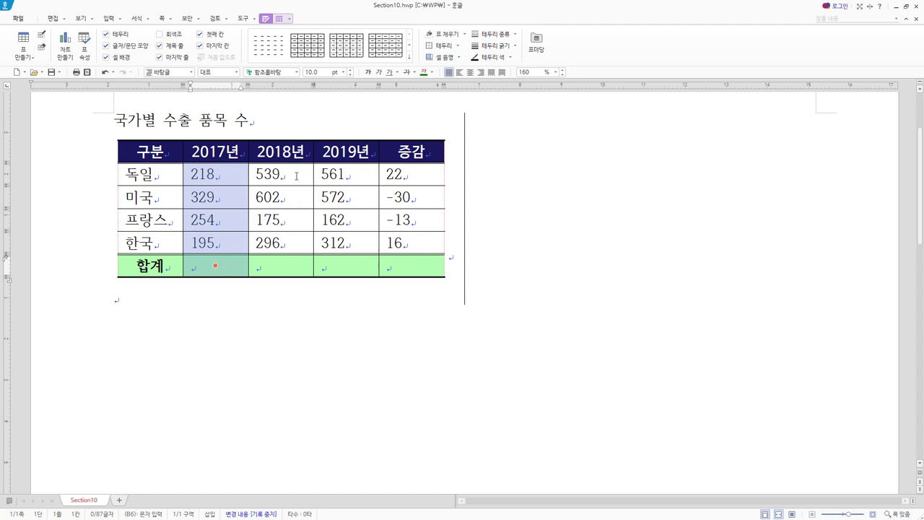
drag(296, 175, 293, 282)
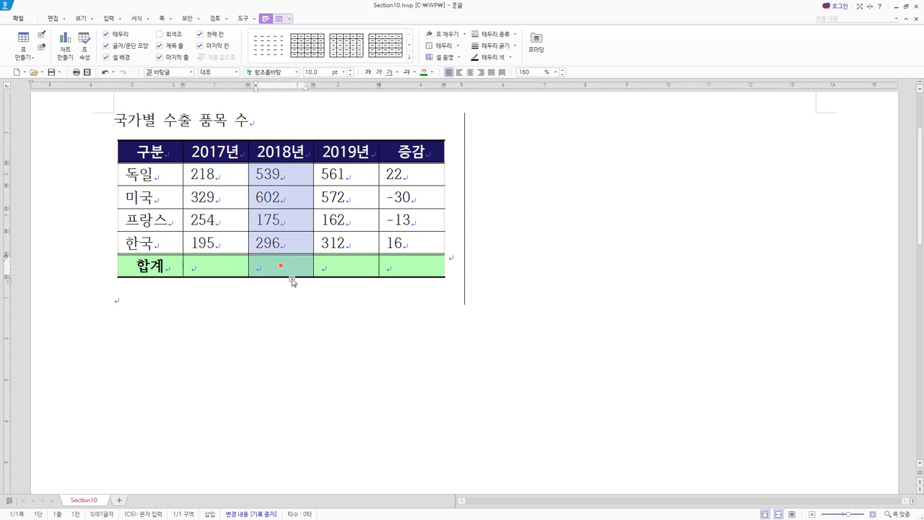
drag(347, 171, 349, 272)
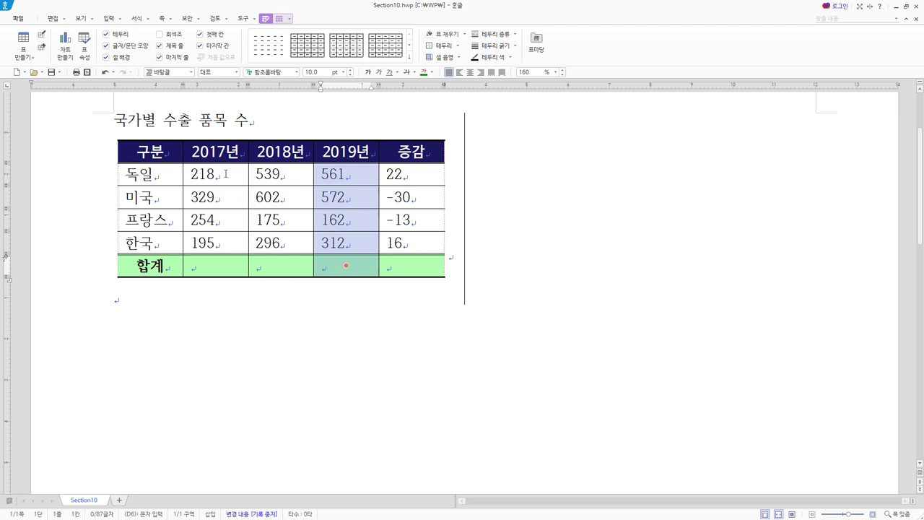
drag(226, 177, 346, 266)
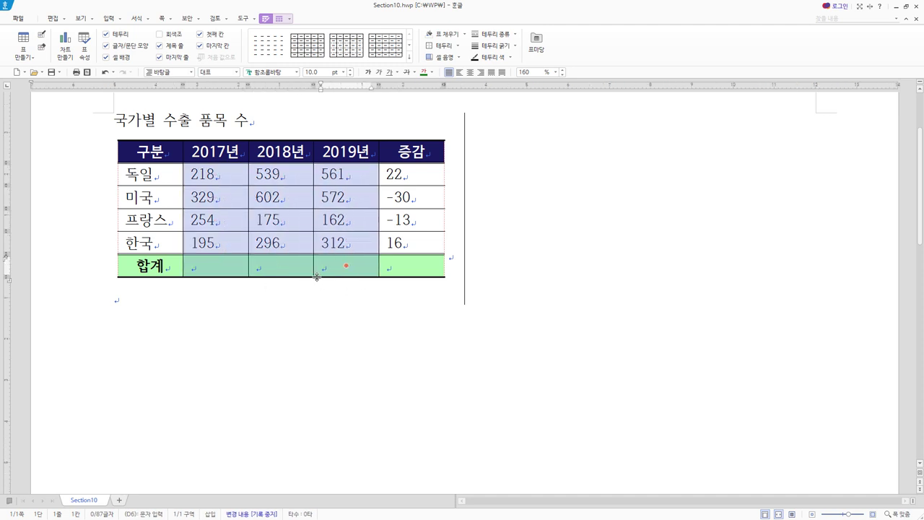
right_click(347, 174)
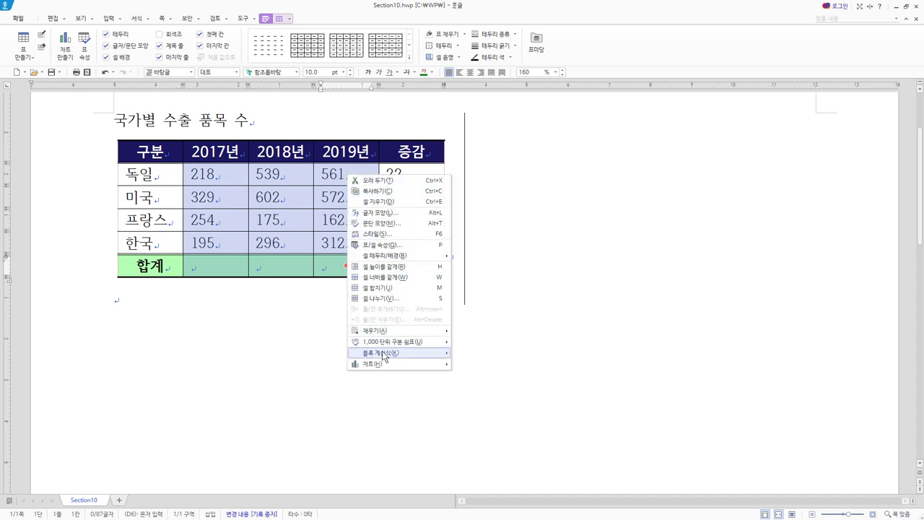
mouse_move(385, 356)
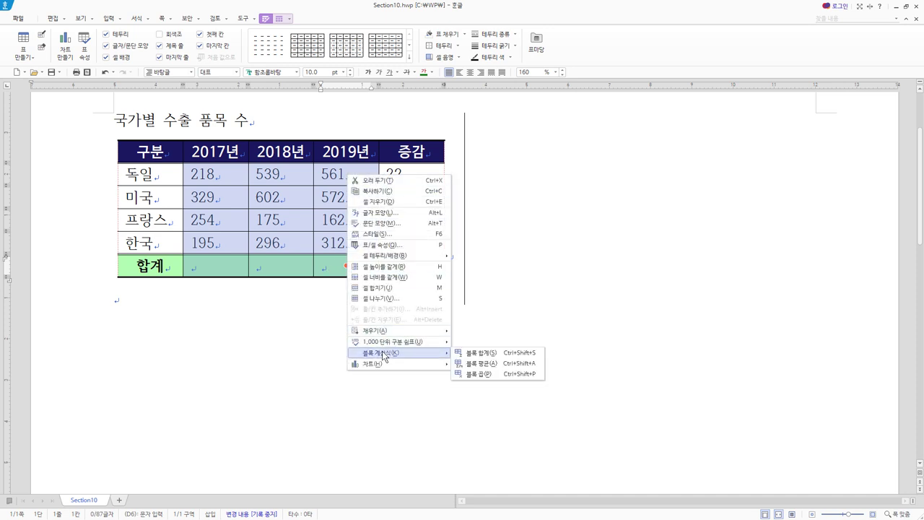
click(494, 353)
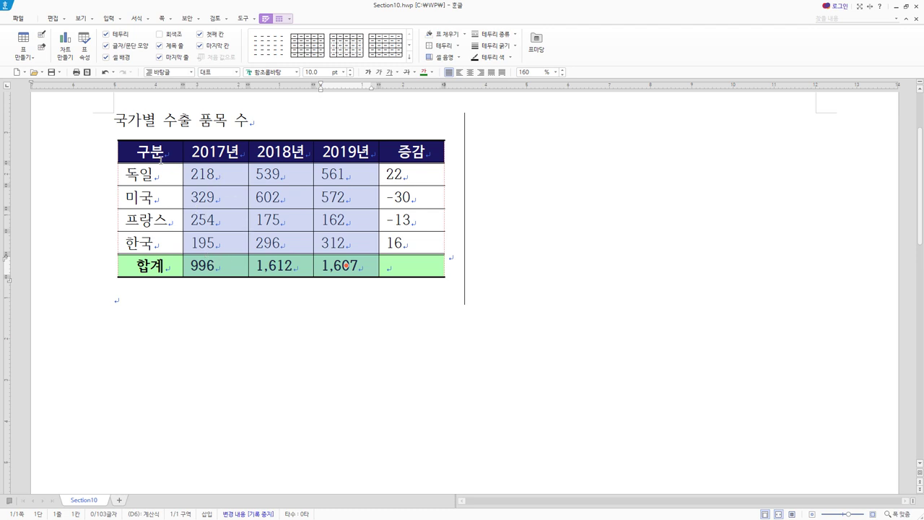
Step: Left-align the country names from 독일 to 한국 in the first column
drag(160, 155, 425, 153)
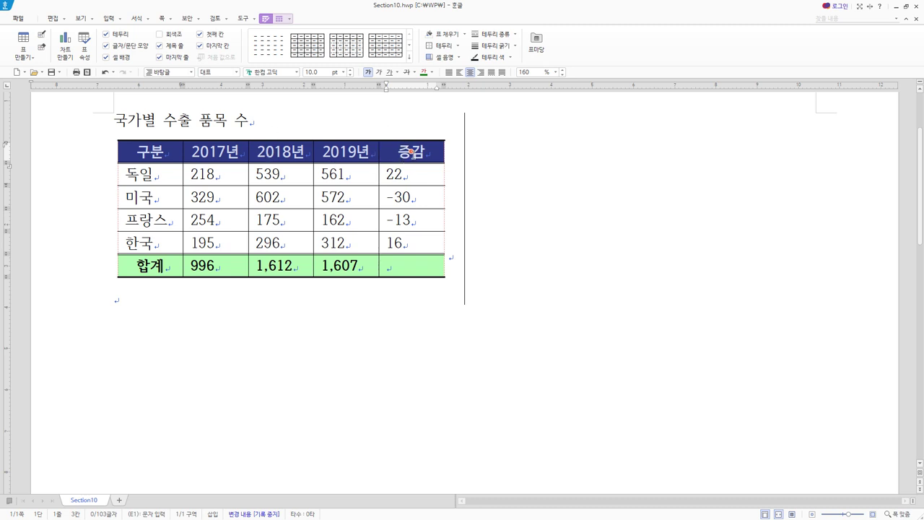
click(148, 265)
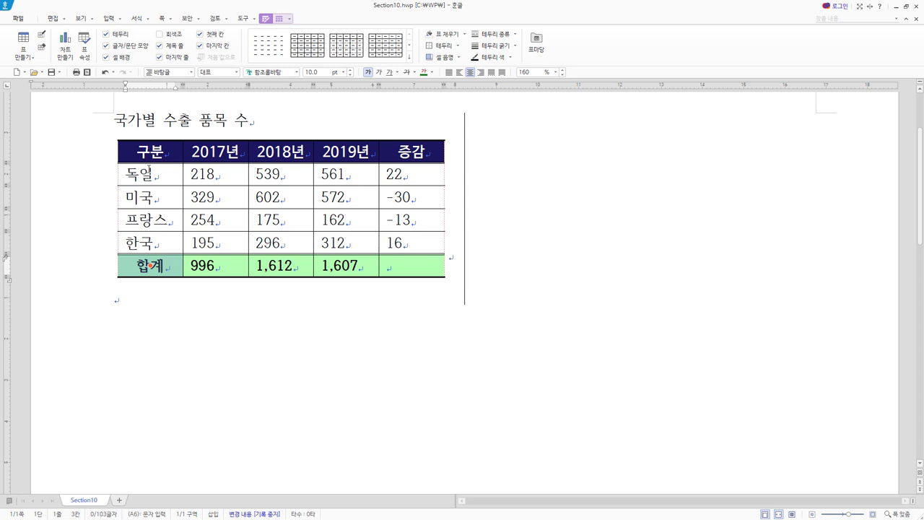
drag(149, 173, 150, 243)
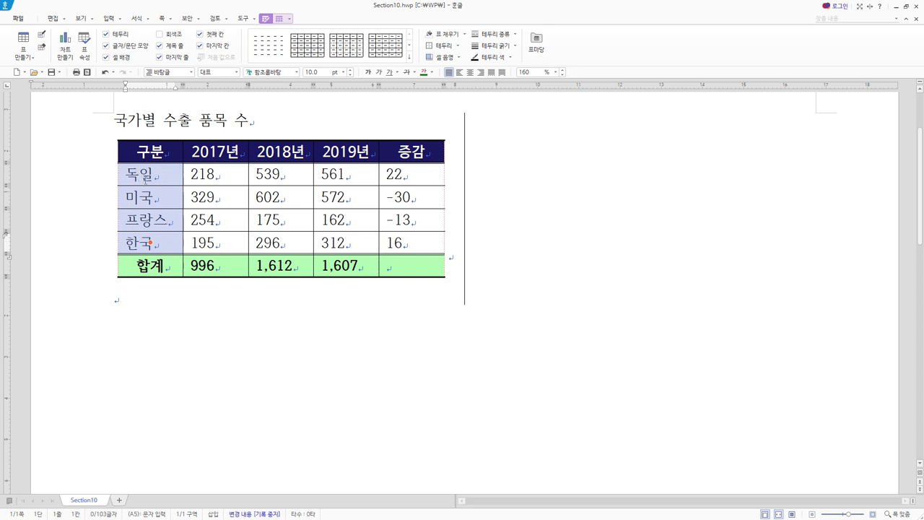
click(460, 74)
click(160, 296)
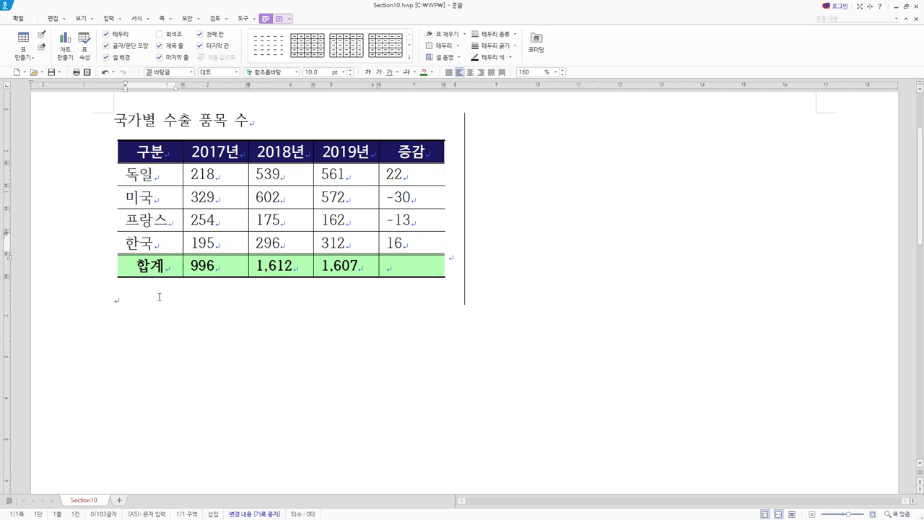
click(155, 175)
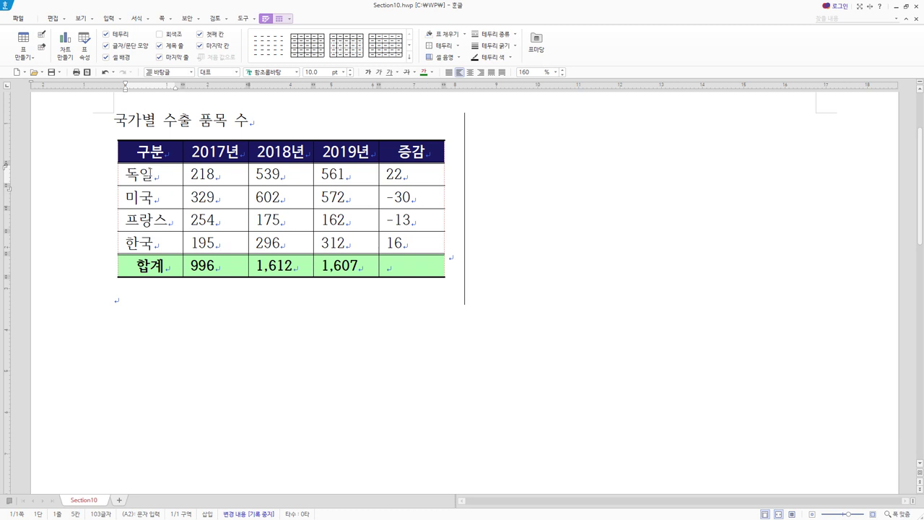
Step: Center the 2017년 figures and right-align the 2018년 and 2019년 figures, from the 독일 row through the 합계 row
drag(232, 174, 229, 279)
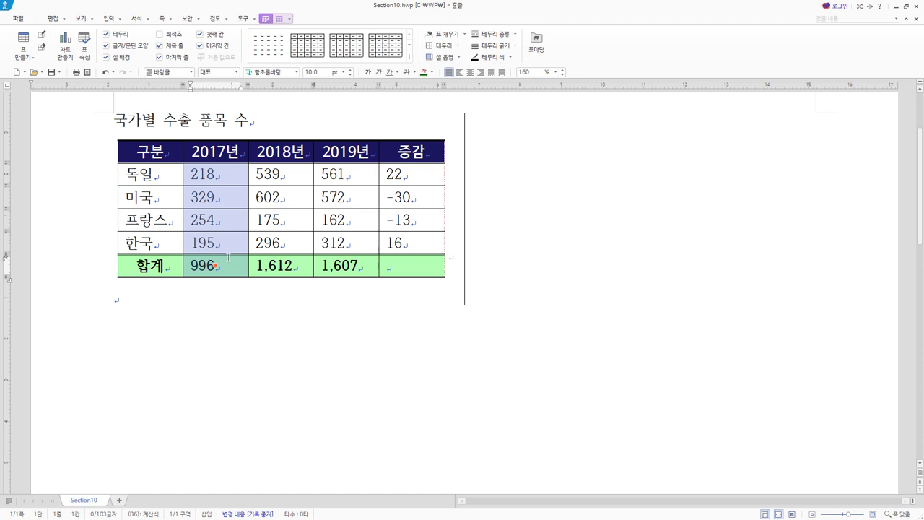
click(470, 72)
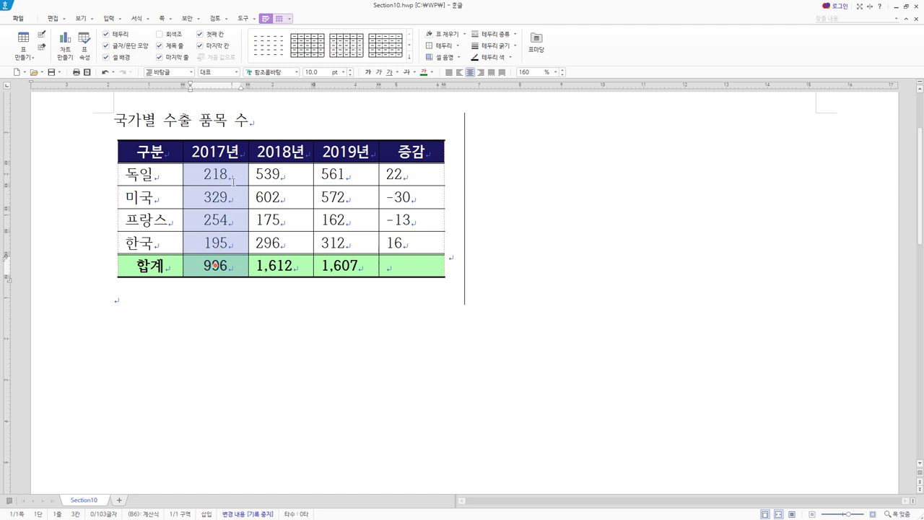
drag(297, 172, 296, 265)
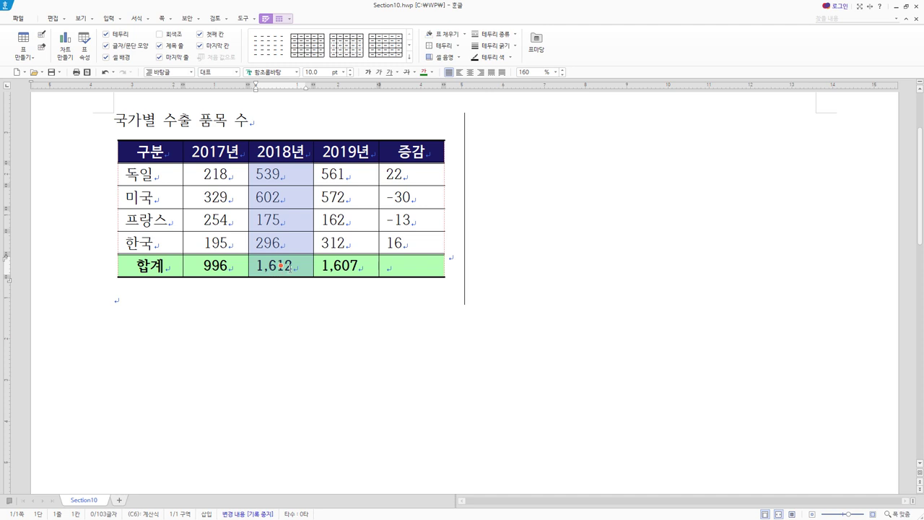
click(480, 73)
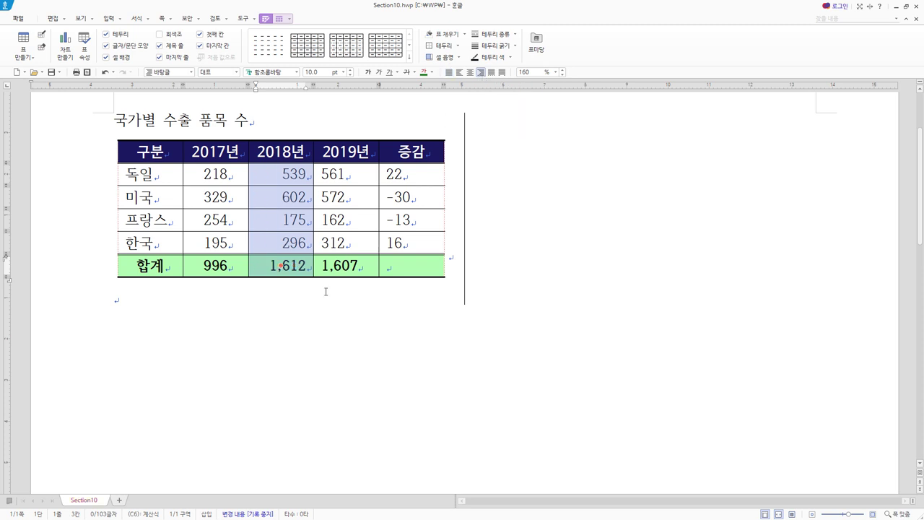
click(358, 176)
drag(358, 176, 360, 264)
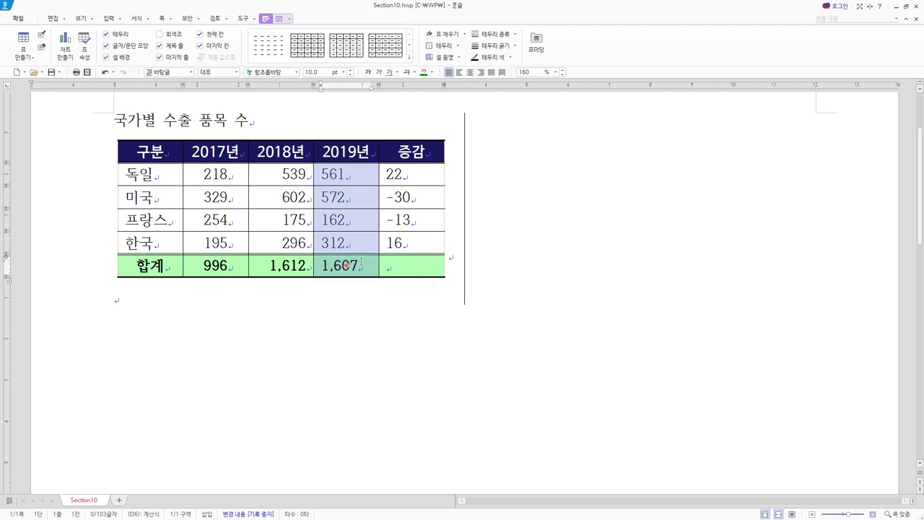
click(480, 73)
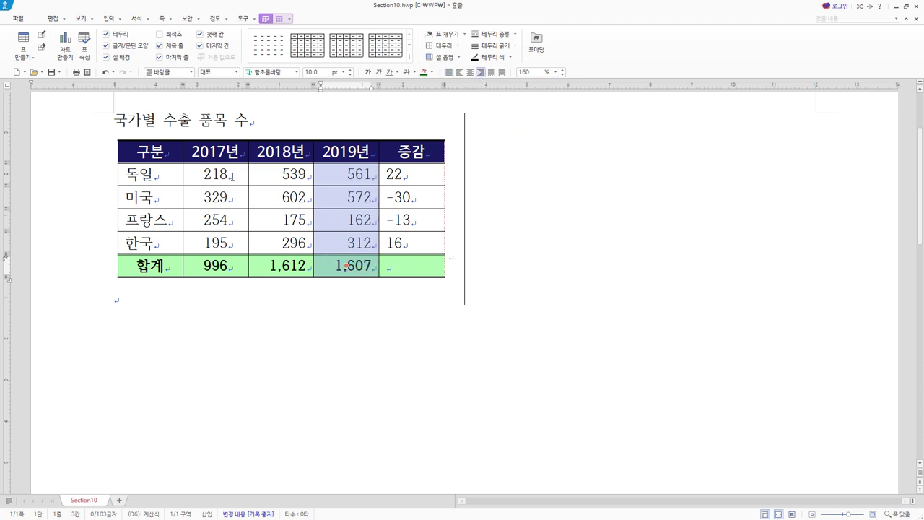
Step: Right-align the 증감 column from the 독일 row through the empty cell in the 합계 row
drag(232, 176, 215, 266)
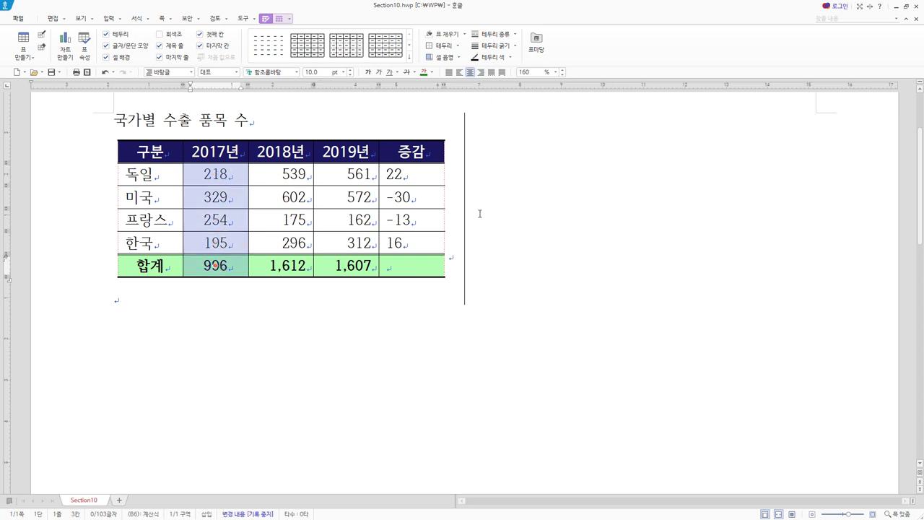
click(282, 173)
drag(282, 173, 347, 266)
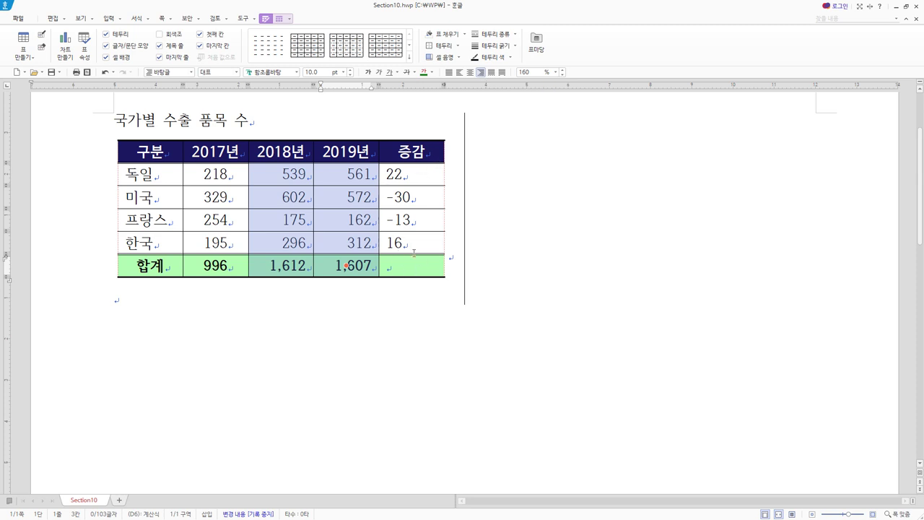
drag(407, 178, 420, 280)
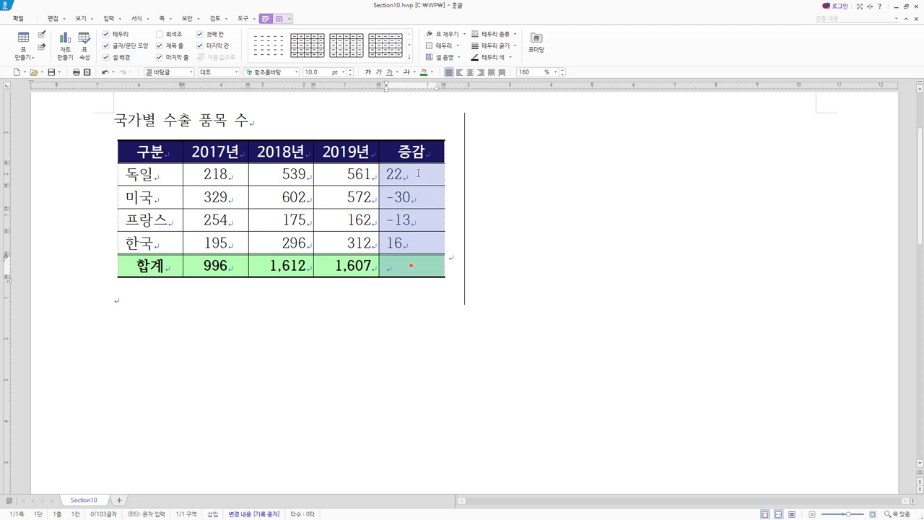
click(483, 74)
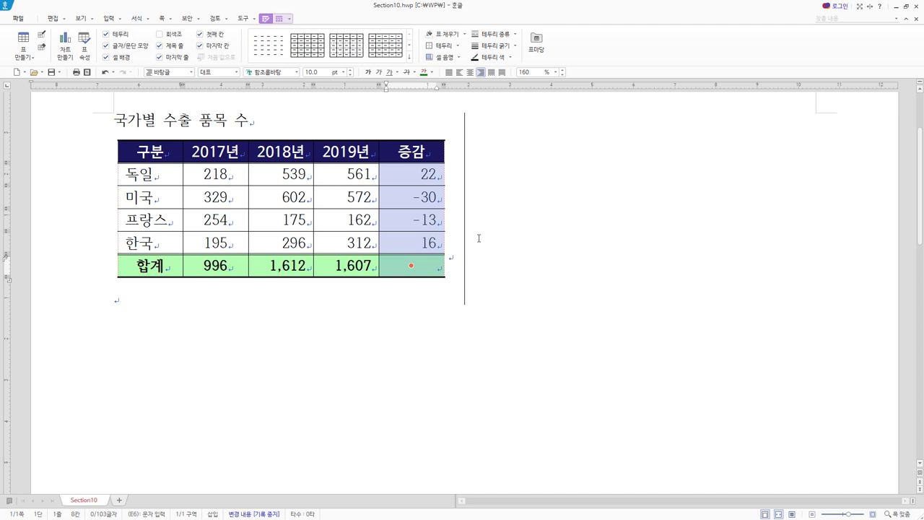
Step: Review the alignment of the header row, the 합계 label, the country names and each column of figures
click(178, 153)
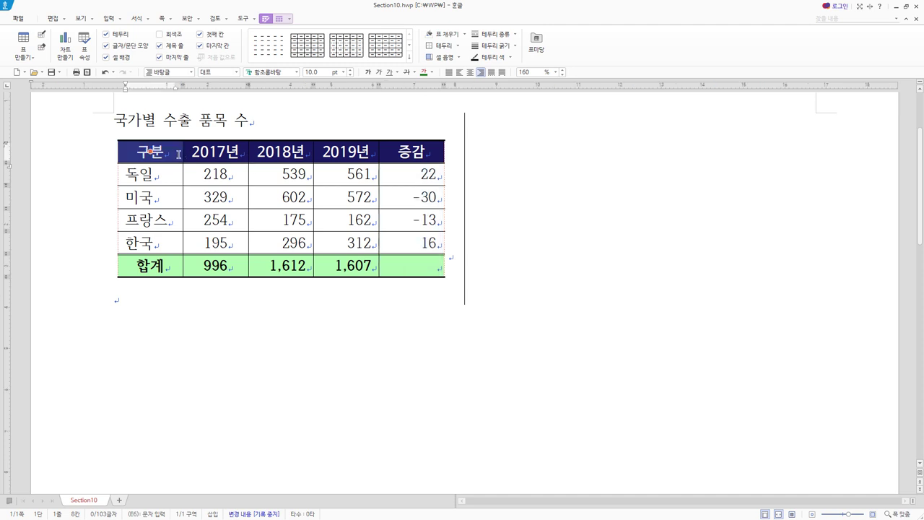
key(Tab)
key(Tab)
key(Tab)
key(Tab)
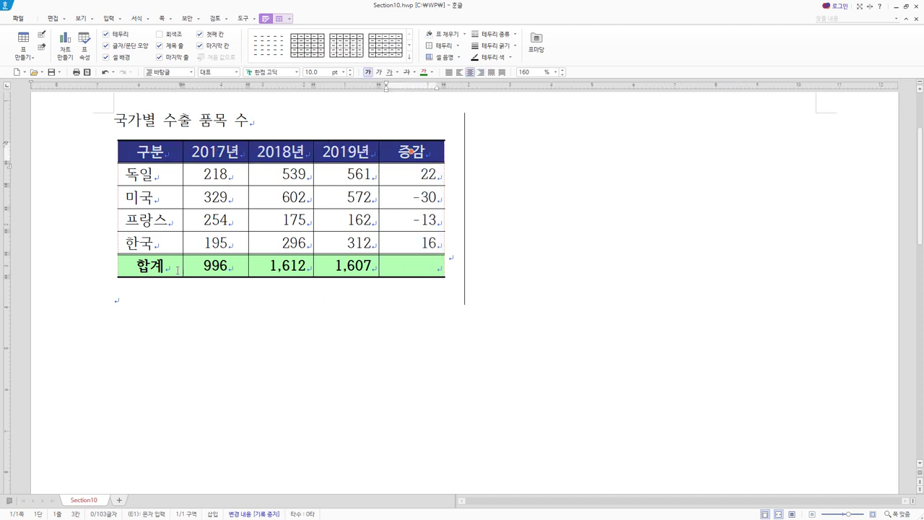
click(161, 267)
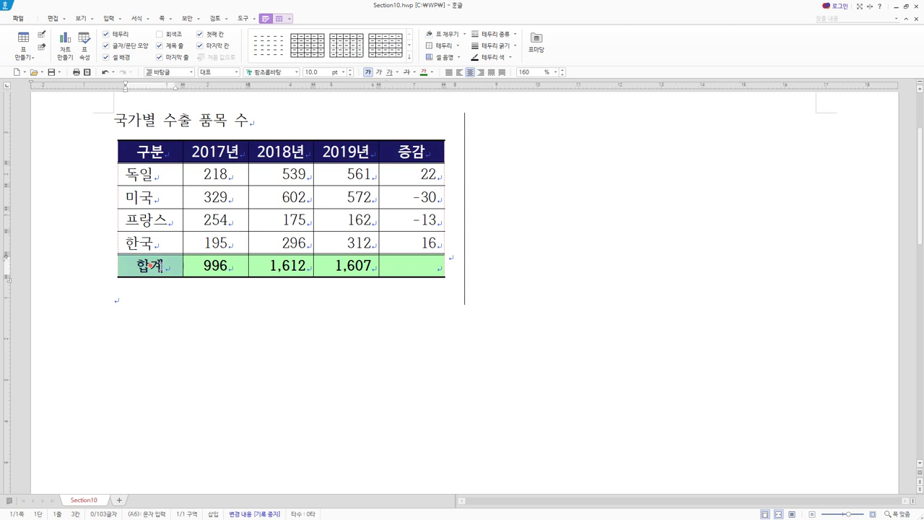
click(162, 173)
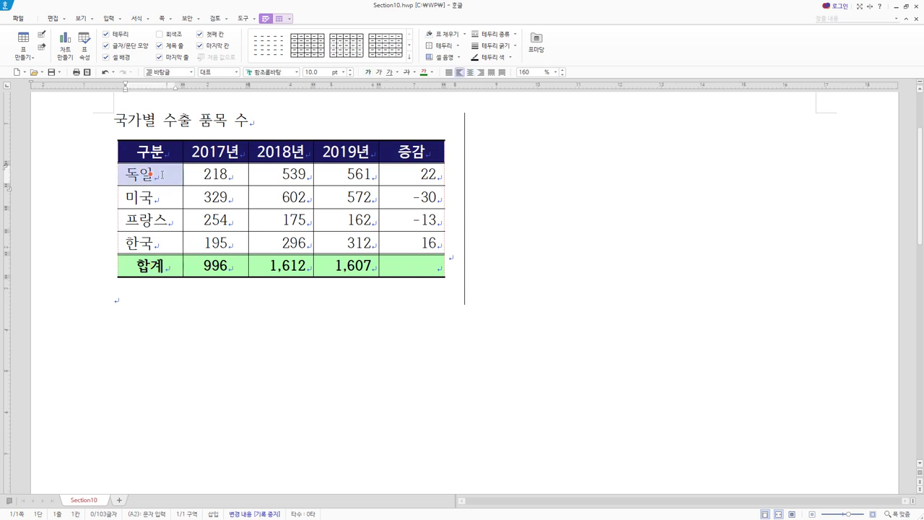
drag(161, 173, 155, 245)
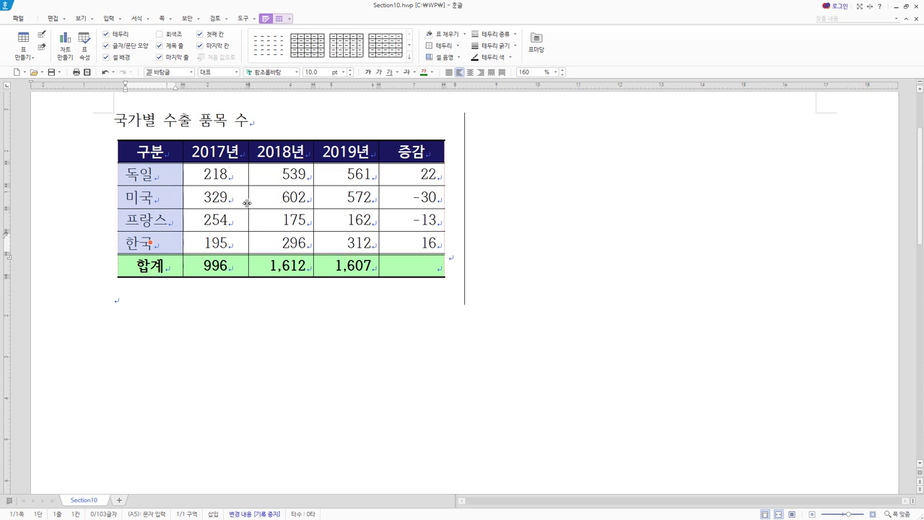
drag(231, 176, 215, 265)
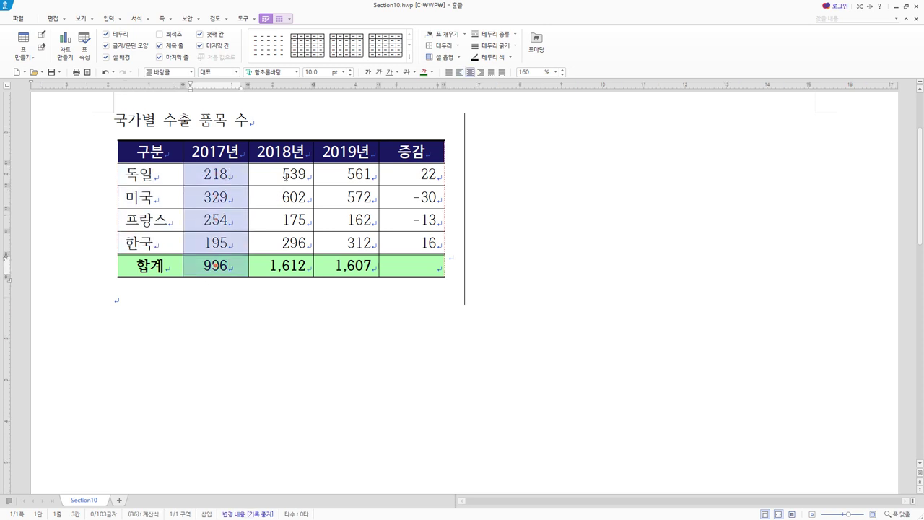
drag(285, 173, 279, 267)
drag(332, 175, 346, 266)
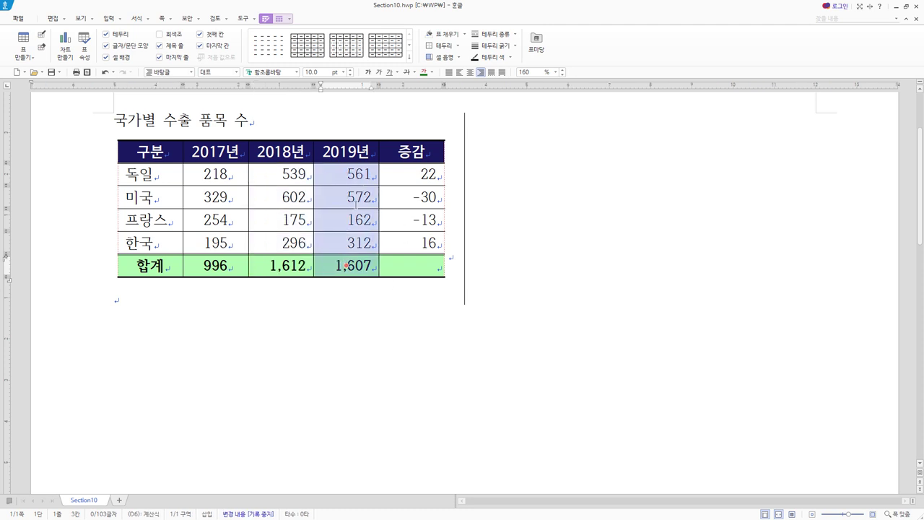
drag(422, 172, 415, 265)
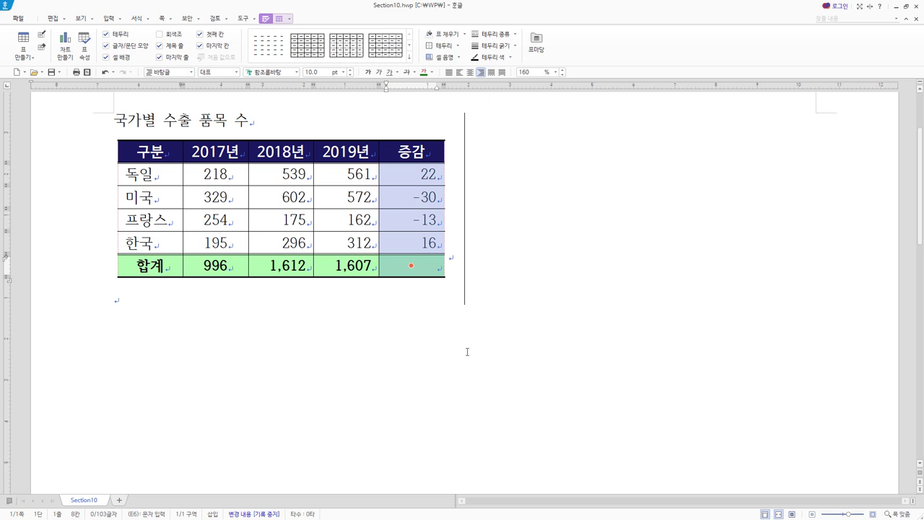
click(149, 266)
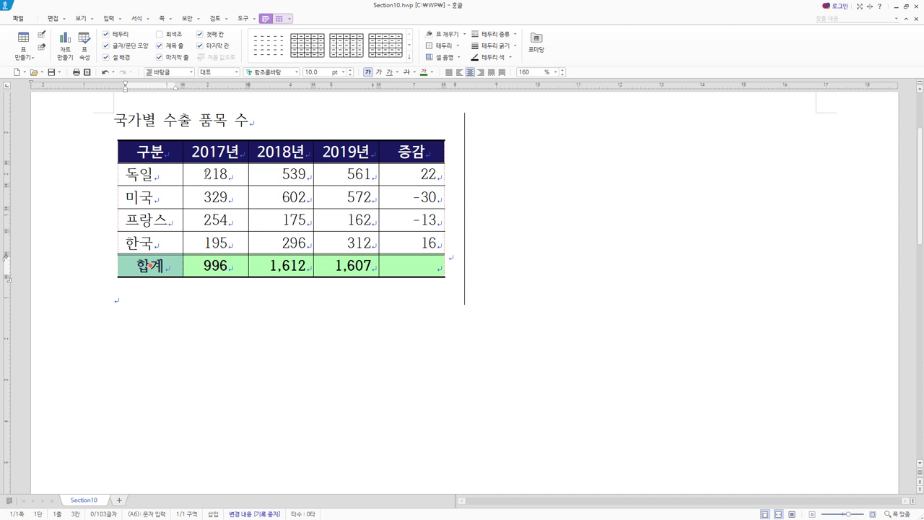
drag(207, 173, 215, 266)
drag(289, 174, 292, 267)
drag(352, 175, 355, 244)
click(414, 180)
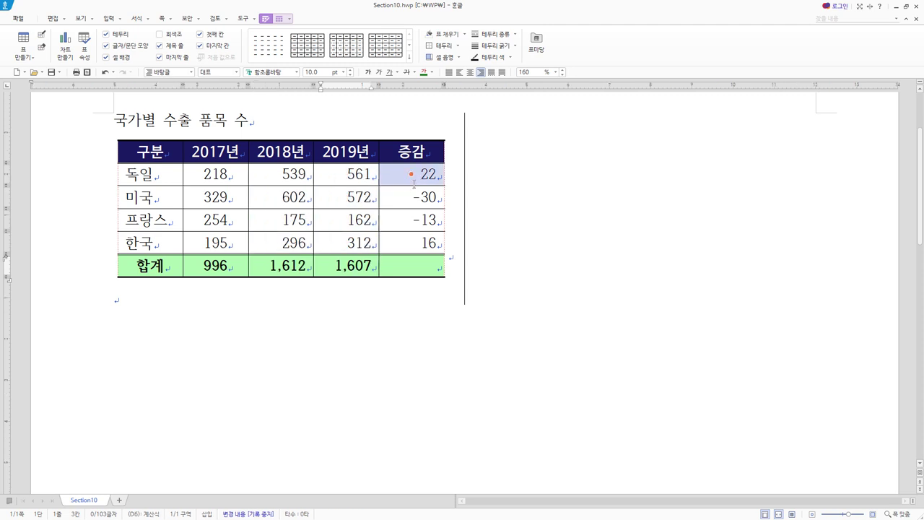
drag(414, 184, 438, 267)
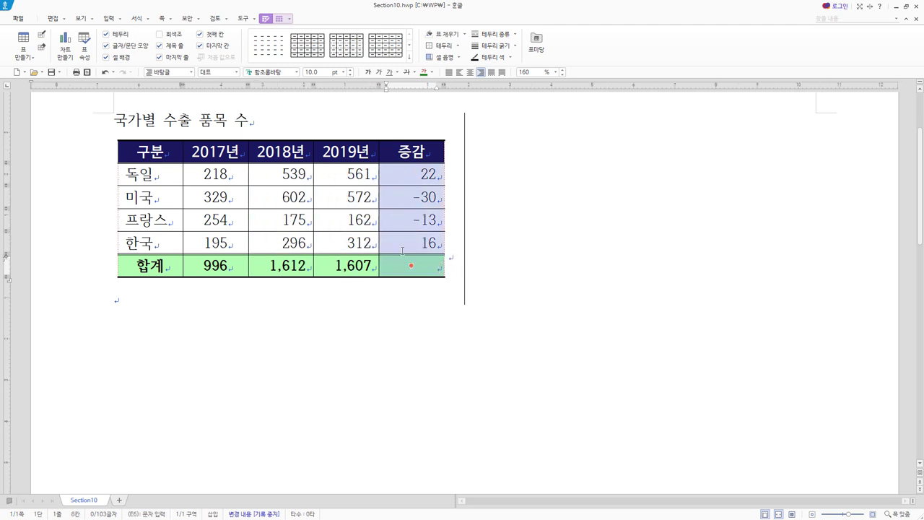
key(Escape)
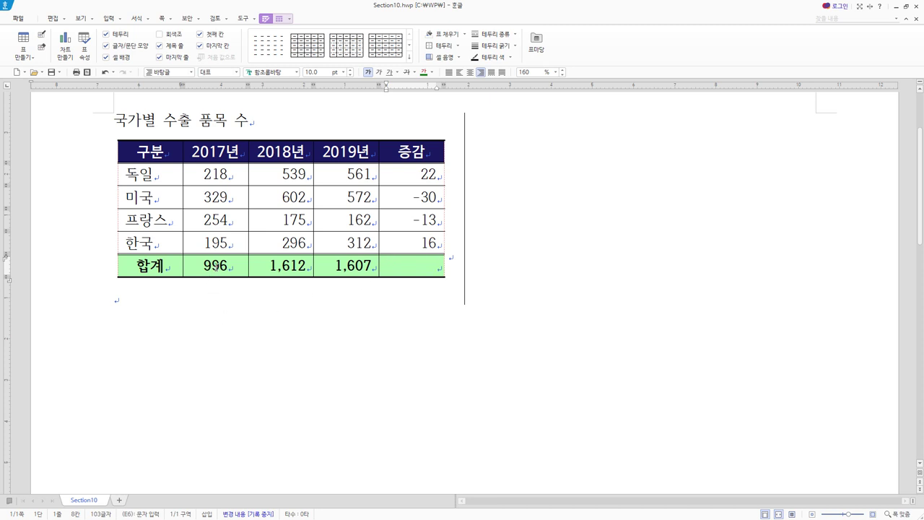
Step: Delete the calculation field from the 2017년 cell of the 합계 row, confirm the removal, and undo it
click(215, 265)
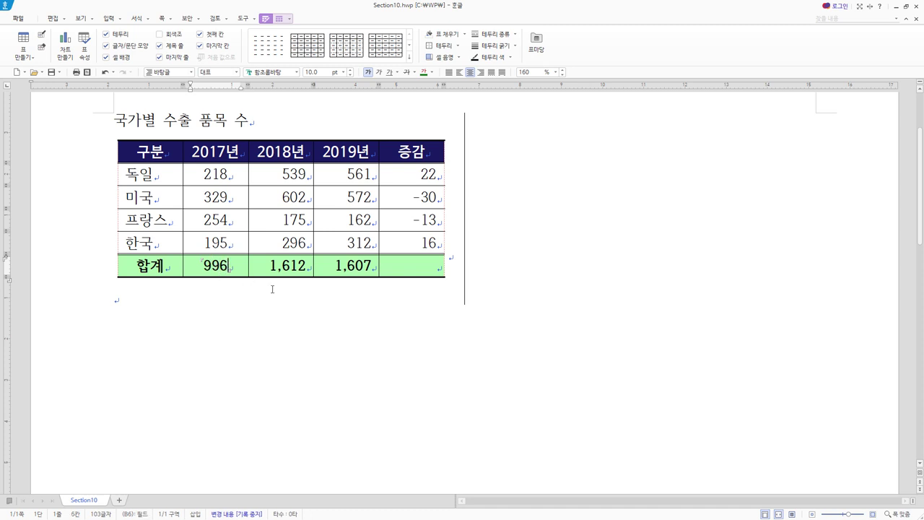
key(BackSpace)
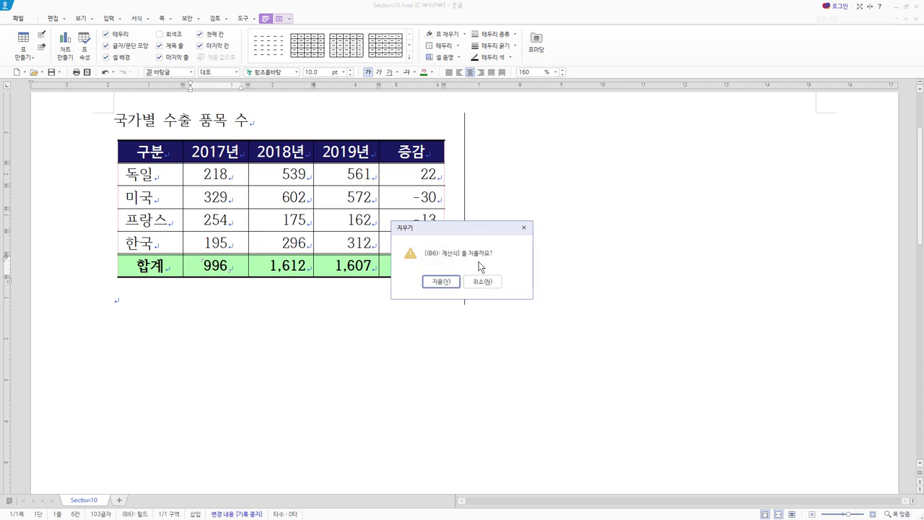
click(442, 281)
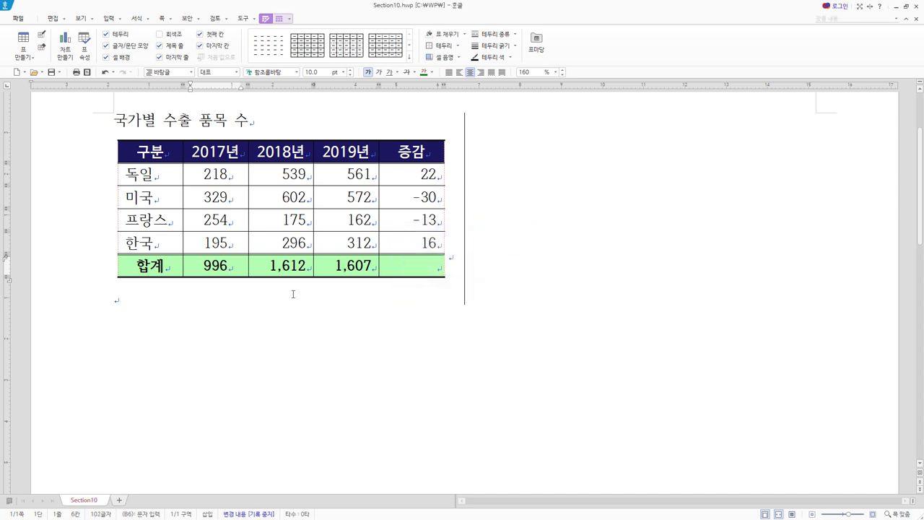
click(219, 265)
key(ctrl+z)
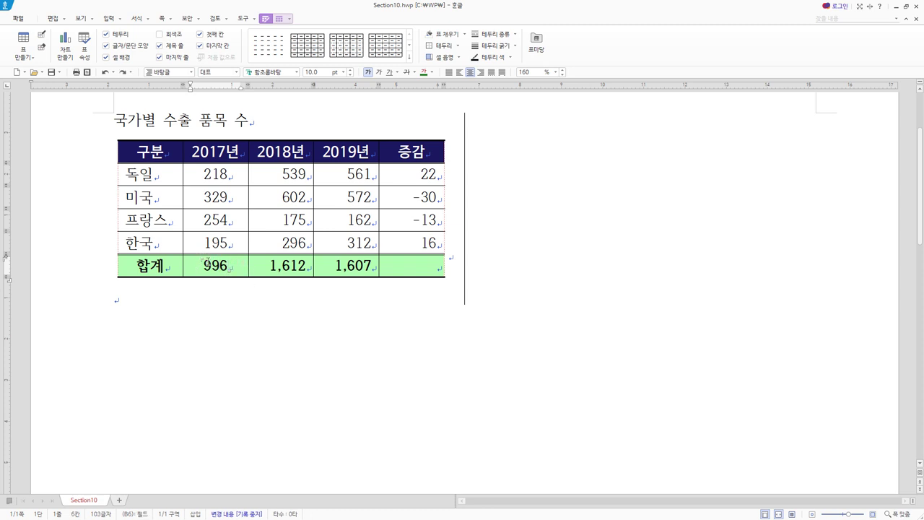
key(Left)
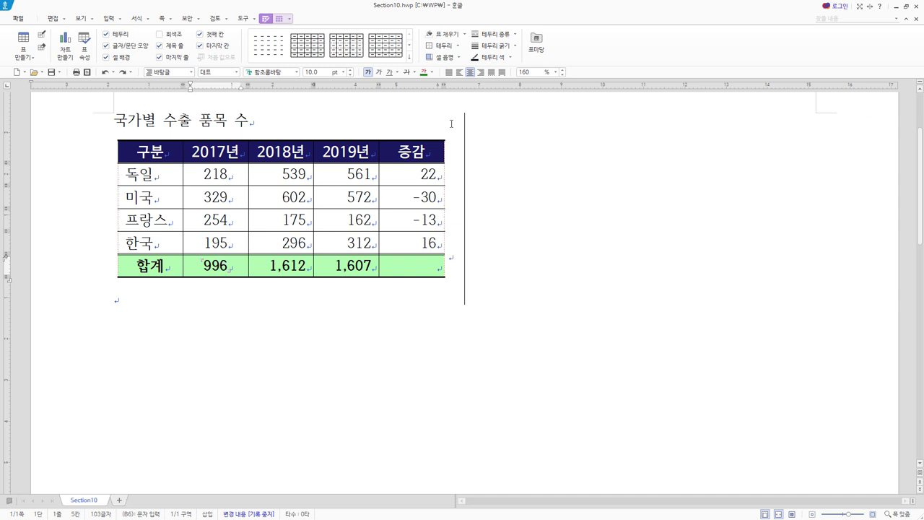
drag(299, 180, 359, 276)
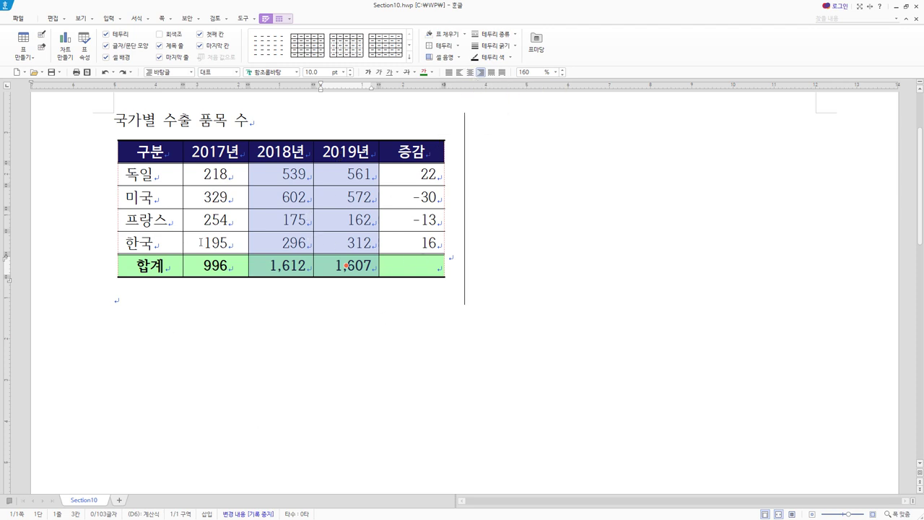
drag(223, 173, 214, 265)
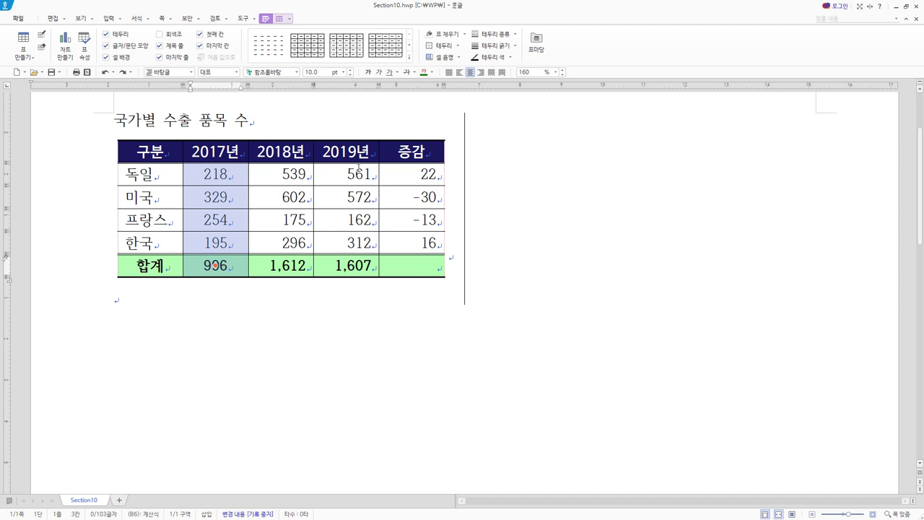
drag(359, 168, 347, 266)
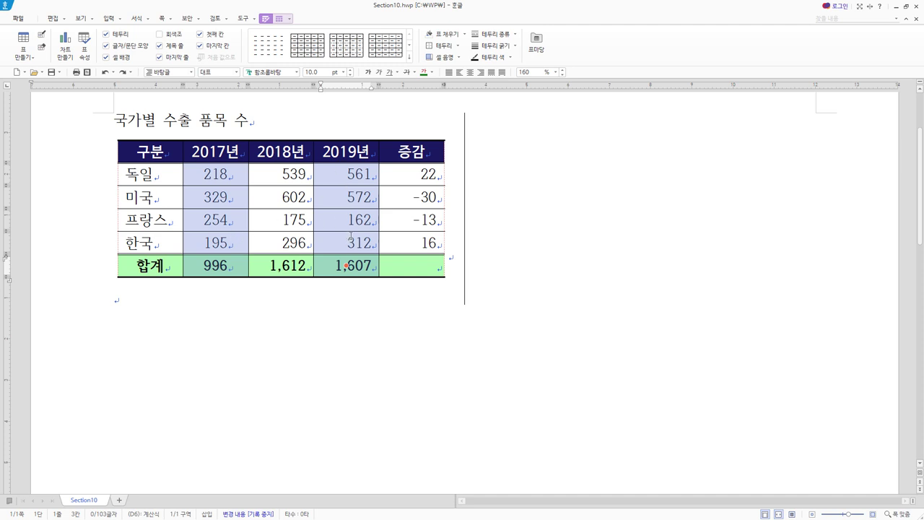
key(Escape)
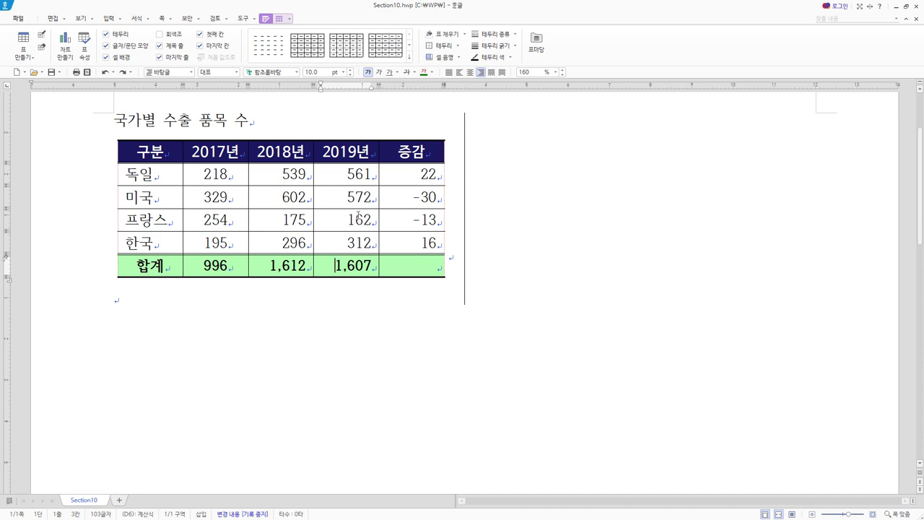
Step: Insert a caption for the export-items table in the default position
click(354, 242)
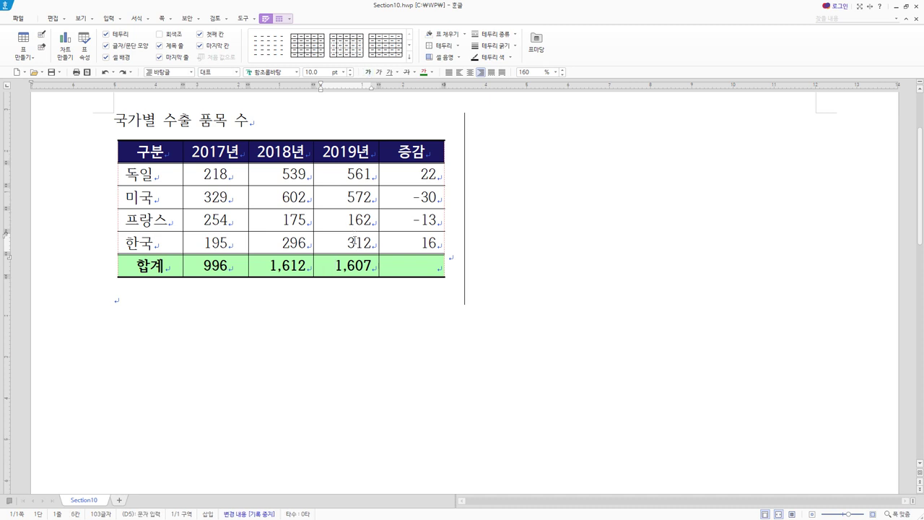
key(Up)
click(278, 22)
click(278, 23)
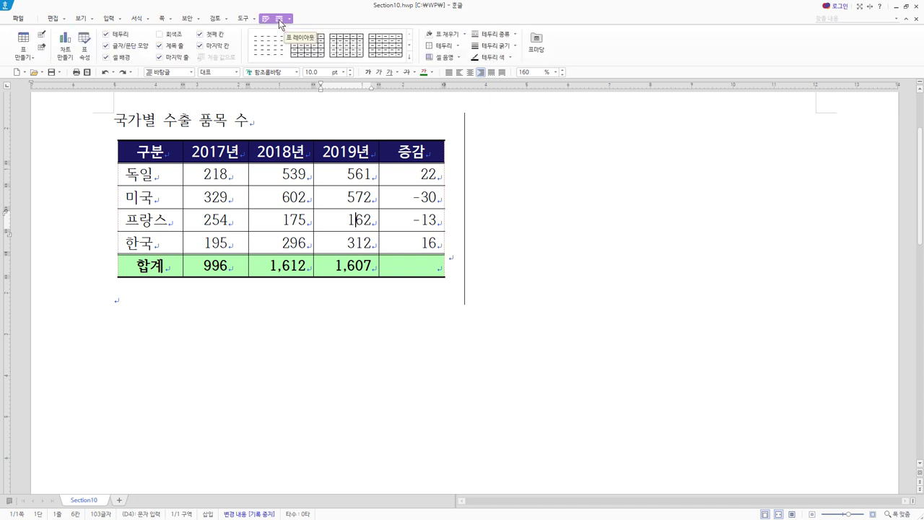
click(279, 22)
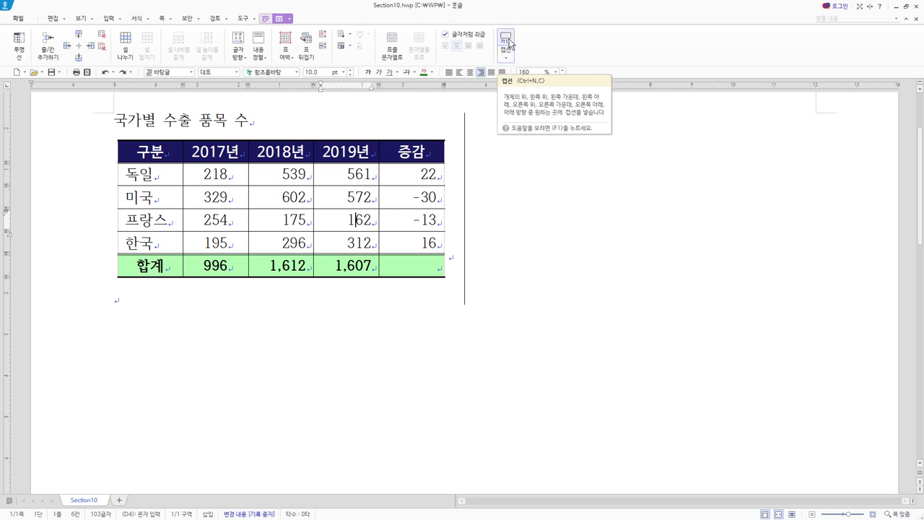
click(507, 42)
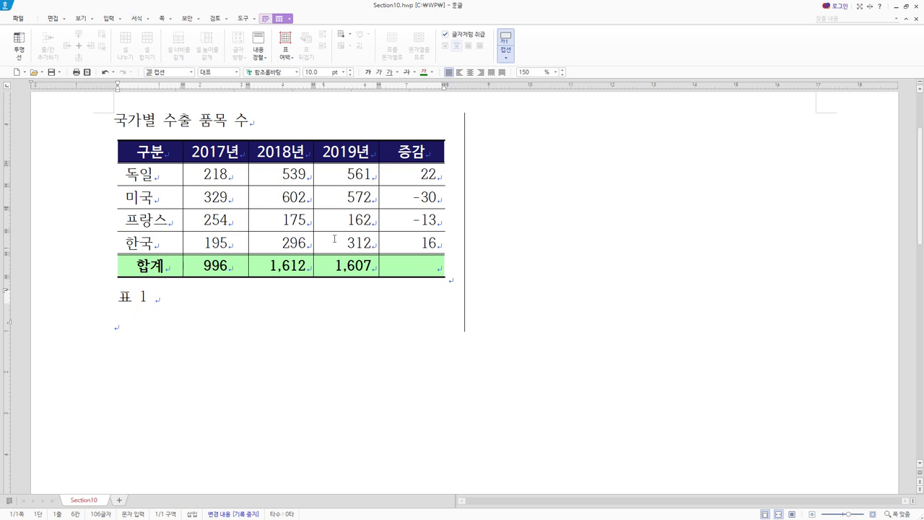
Step: Undo the default caption and insert a caption above the export-items table
key(ctrl+z)
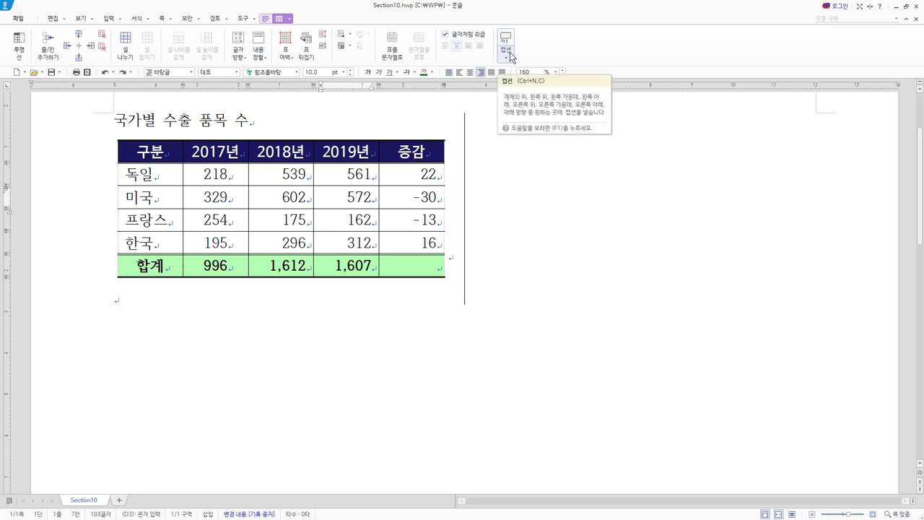
click(508, 52)
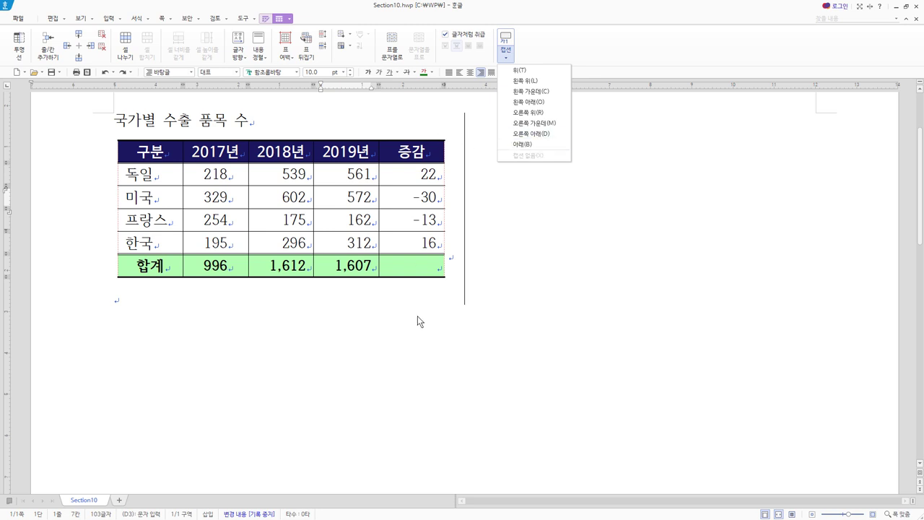
click(524, 71)
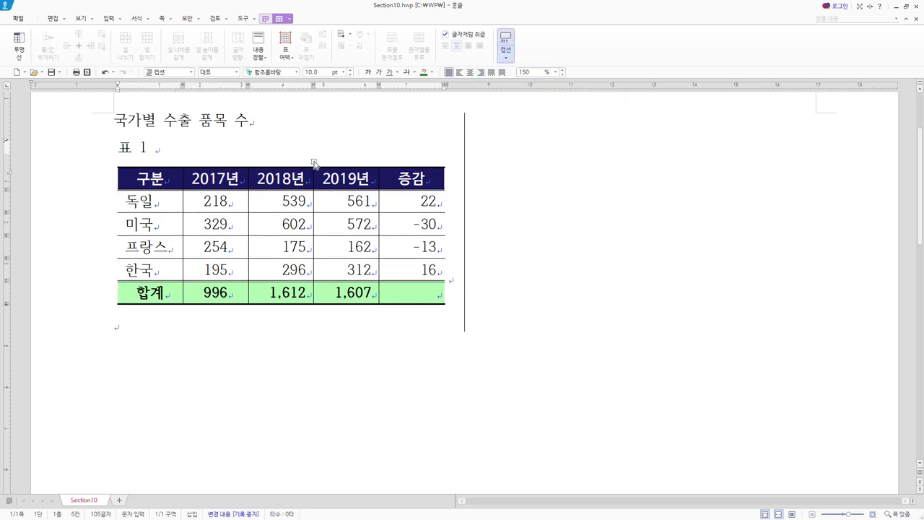
Step: Replace the automatic caption text of the export-items table with "(단위: 개)"
drag(153, 153, 108, 157)
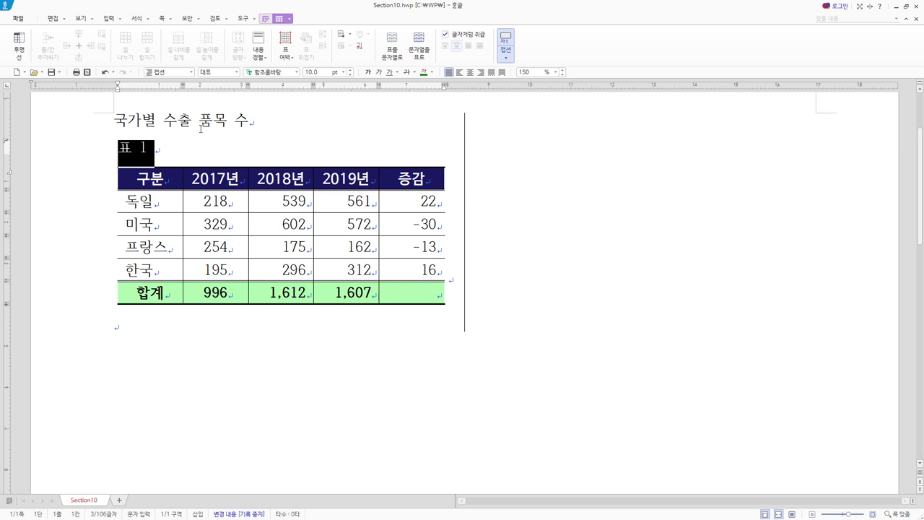
text((단위)
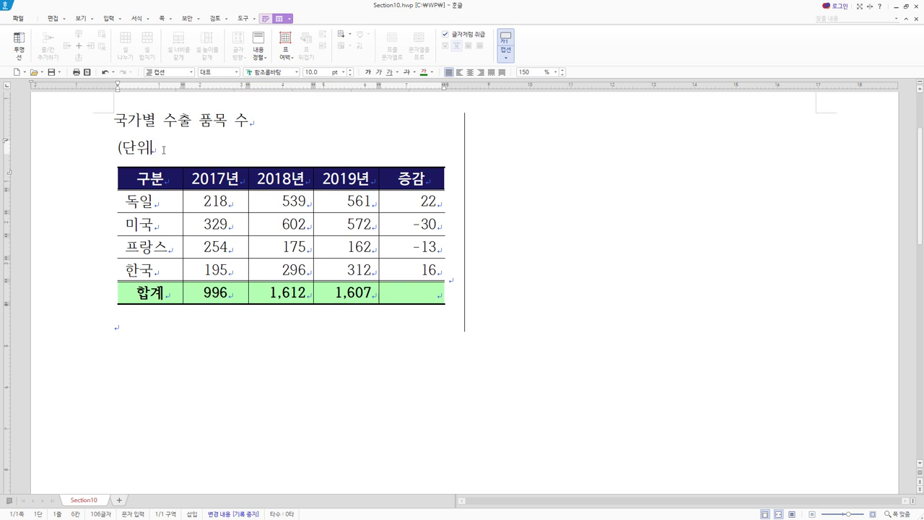
text( :)
key(BackSpace)
key(BackSpace)
text(:)
text(ㅣ)
key(BackSpace)
text(개))
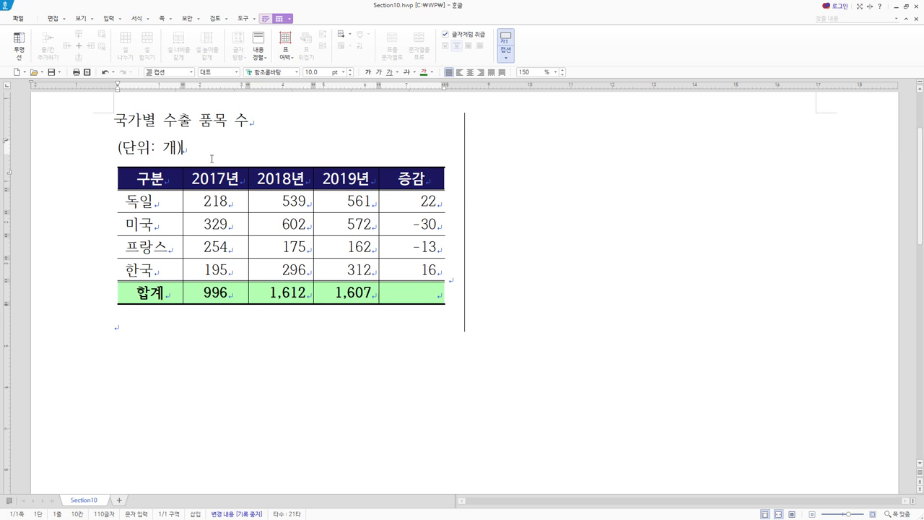
Step: Right-align the "(단위: 개)" caption of the export-items table
click(479, 73)
key(ctrl+z)
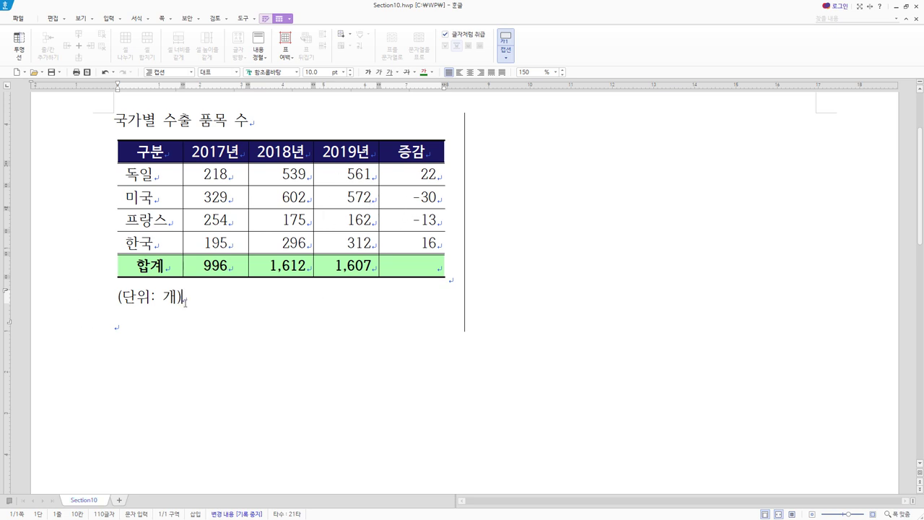
drag(181, 295, 93, 296)
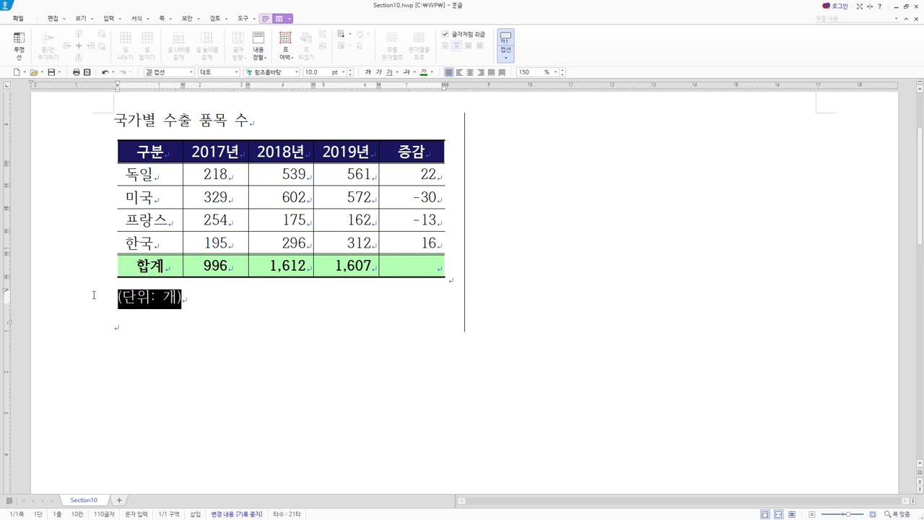
click(208, 297)
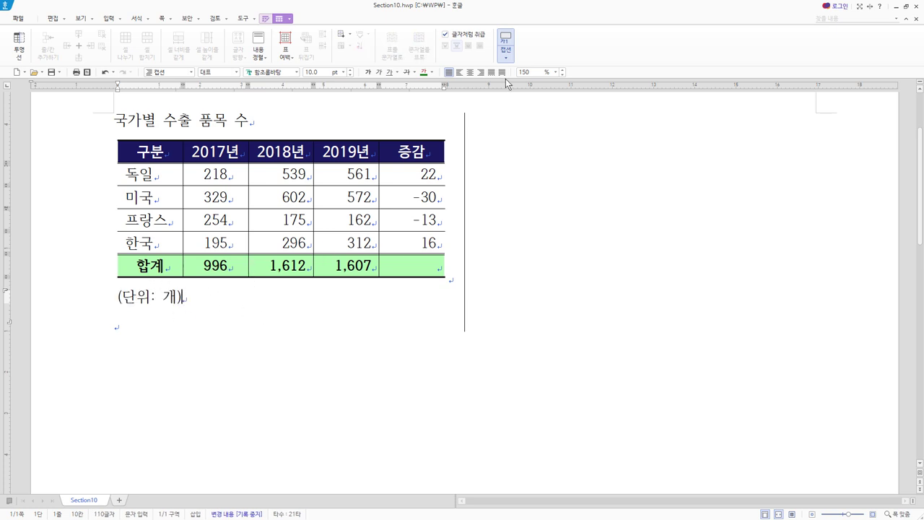
click(480, 72)
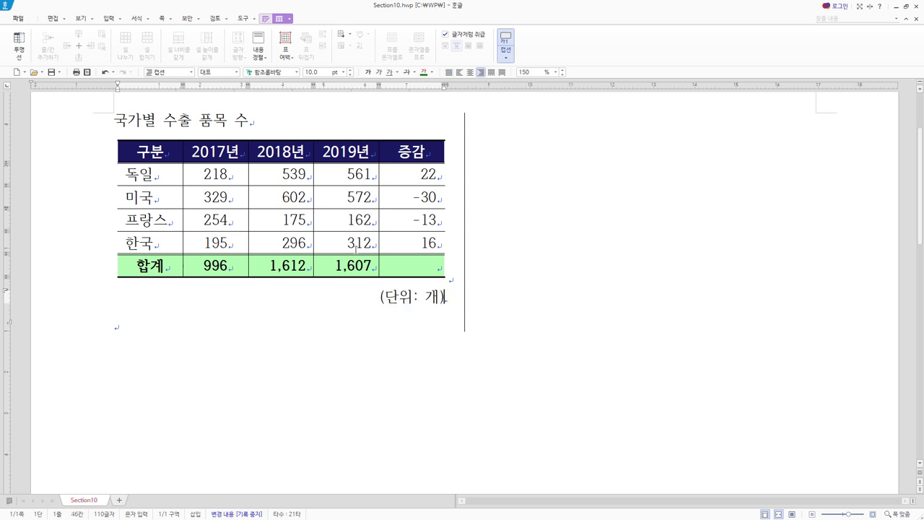
Step: Move the "(단위: 개)" caption above the table through the table properties
double_click(459, 246)
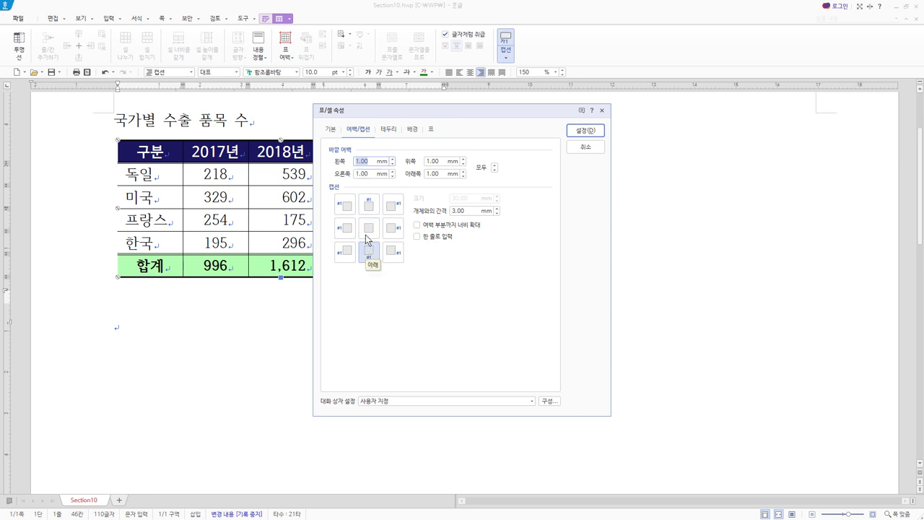
click(369, 205)
click(586, 132)
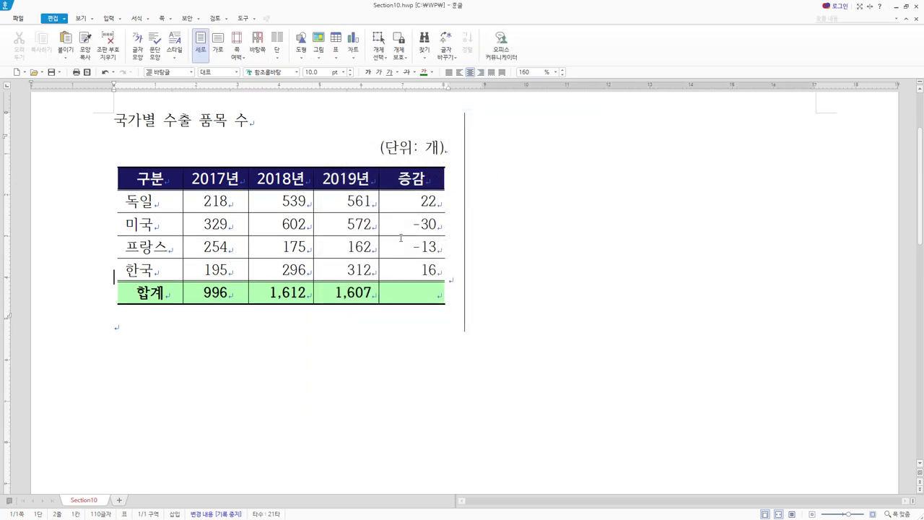
Step: Check which caption position is set for the export-items table and leave the table
click(348, 246)
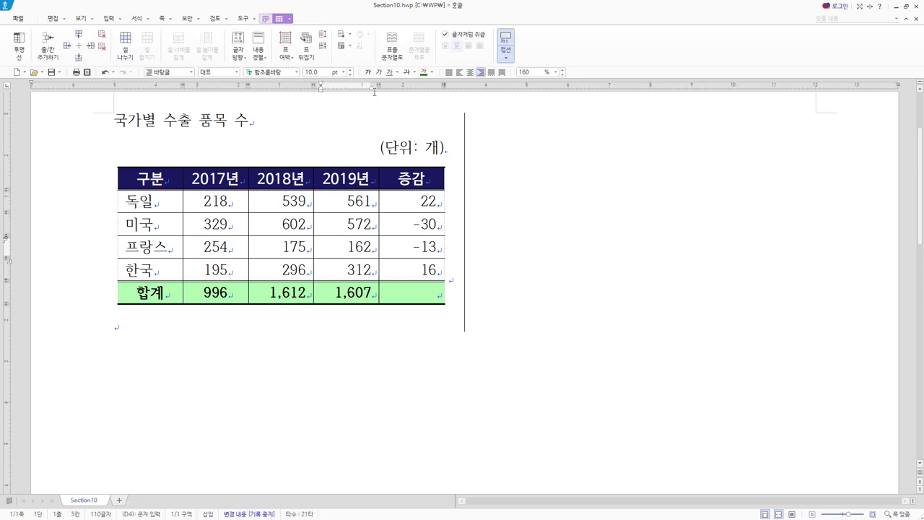
click(506, 52)
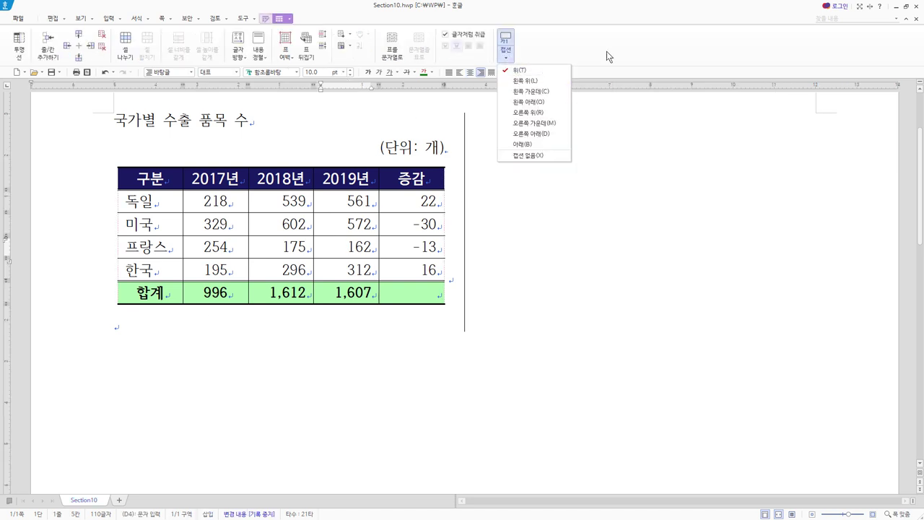
click(630, 49)
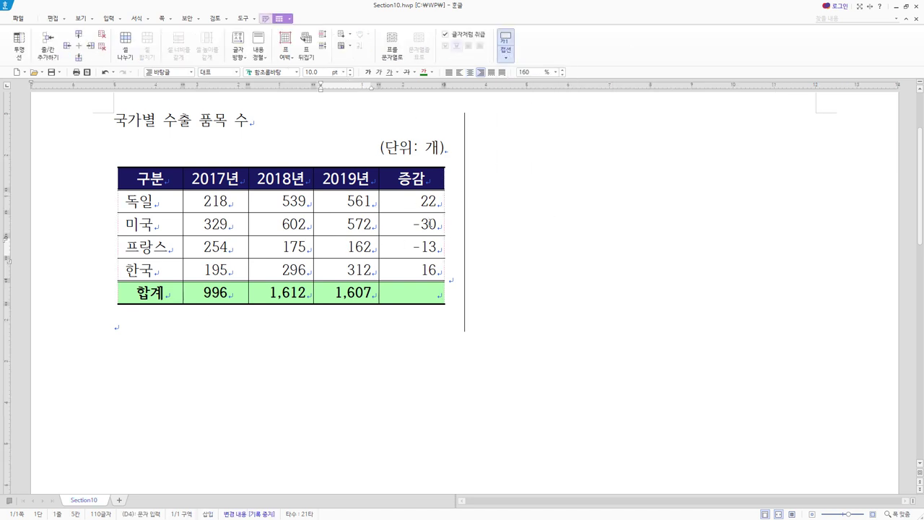
click(115, 325)
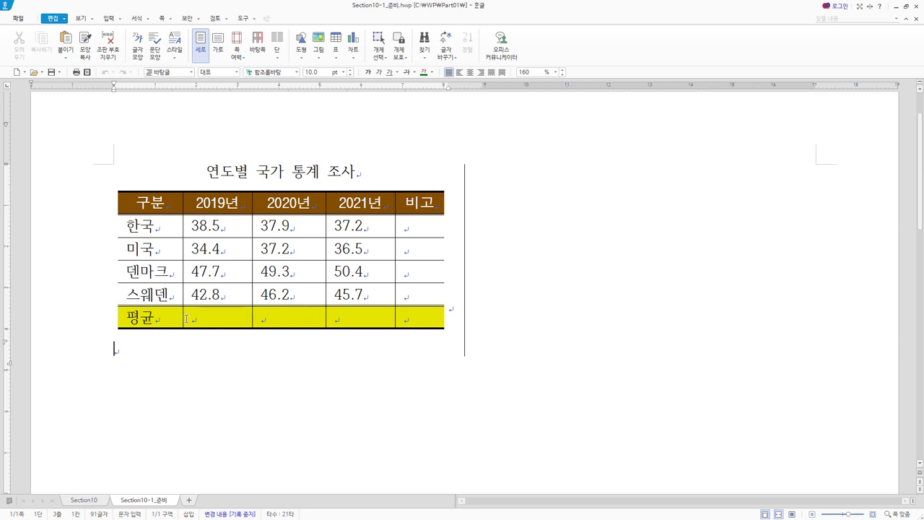
Step: In the 연도별 국가 통계 조사 table, center the 평균 label and left-align the country names from 한국 to 스웨덴
drag(164, 211, 423, 202)
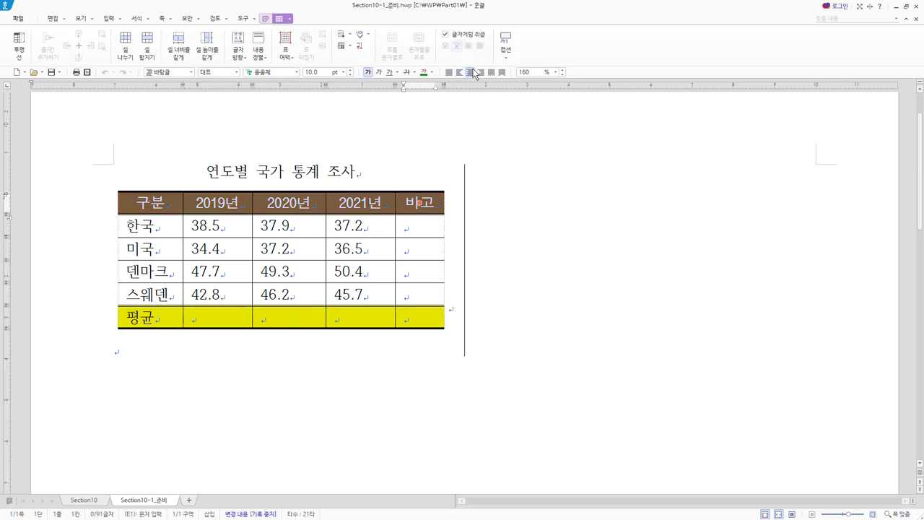
click(159, 317)
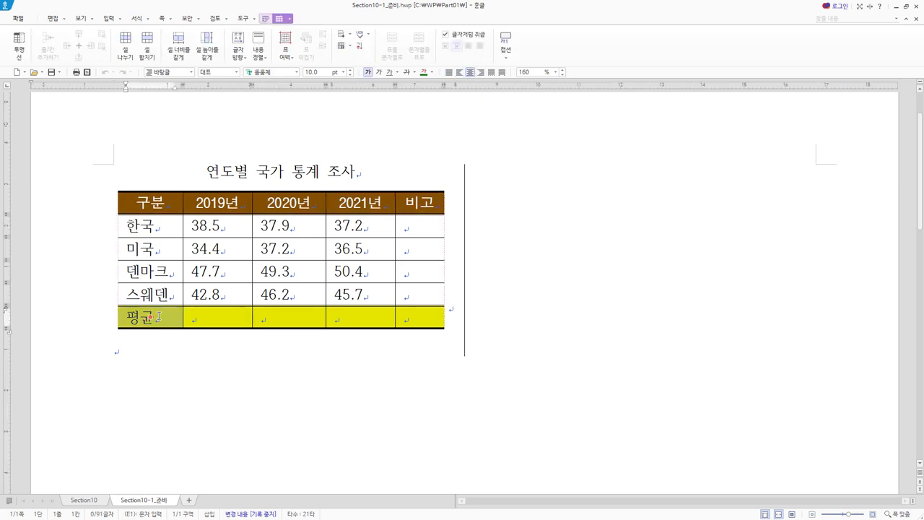
click(470, 72)
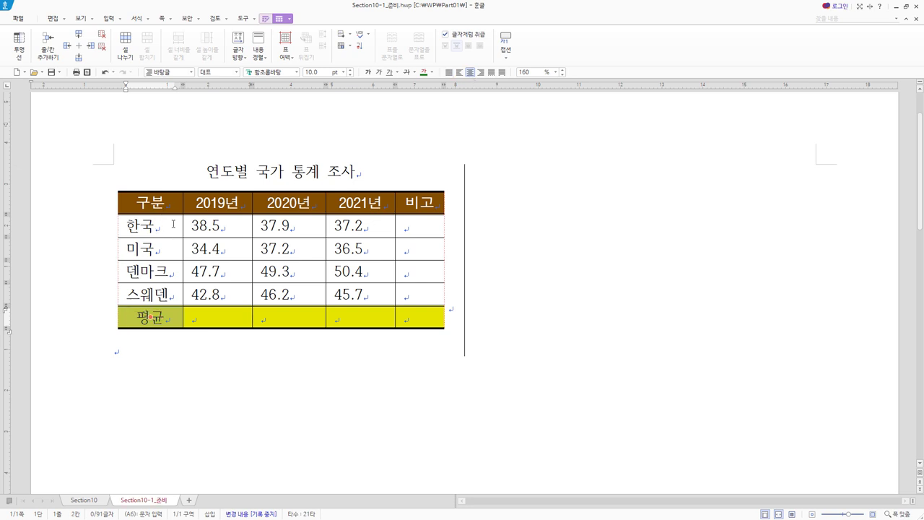
drag(169, 227, 158, 294)
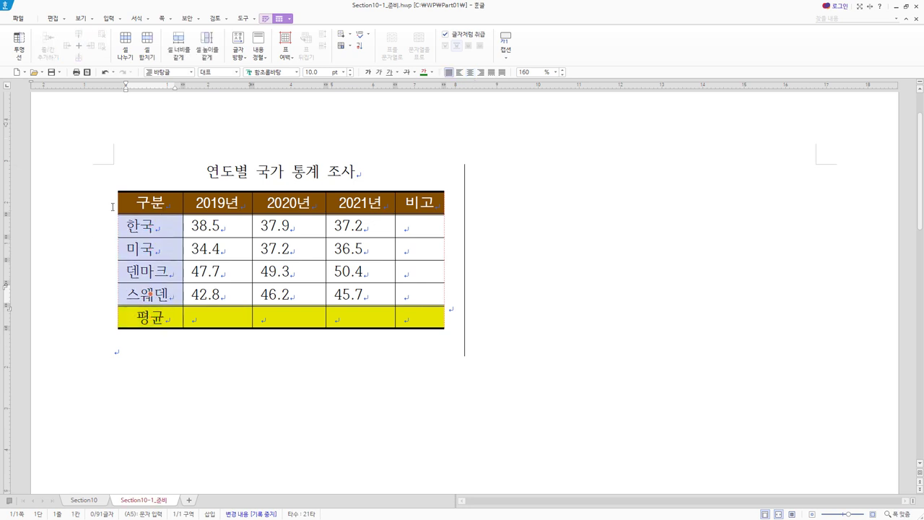
click(460, 73)
Step: Fill the 평균 row for 2019년 through 2021년 with the block average of the figures above
drag(222, 229, 360, 316)
right_click(360, 317)
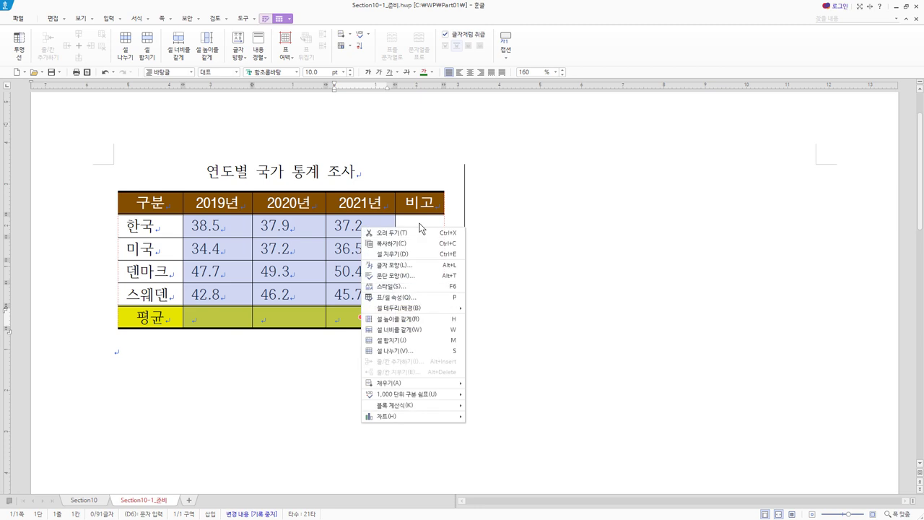
mouse_move(417, 408)
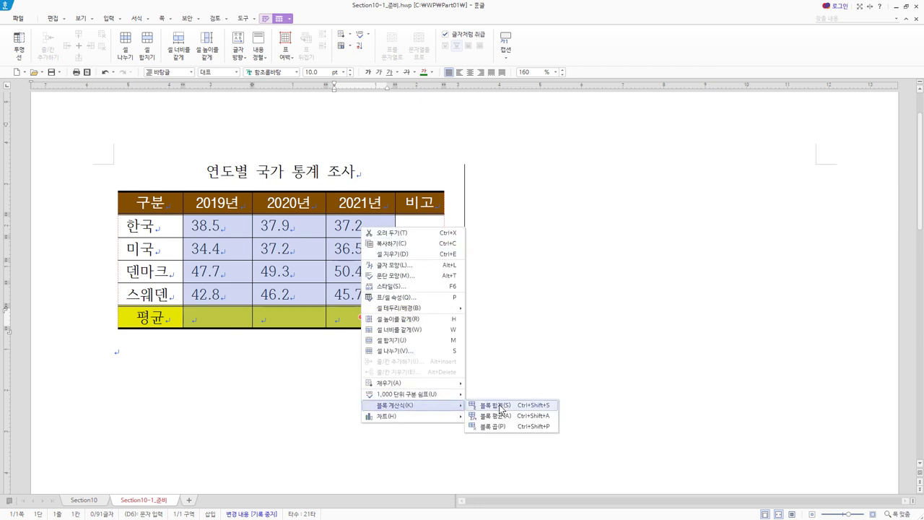
click(488, 416)
click(372, 318)
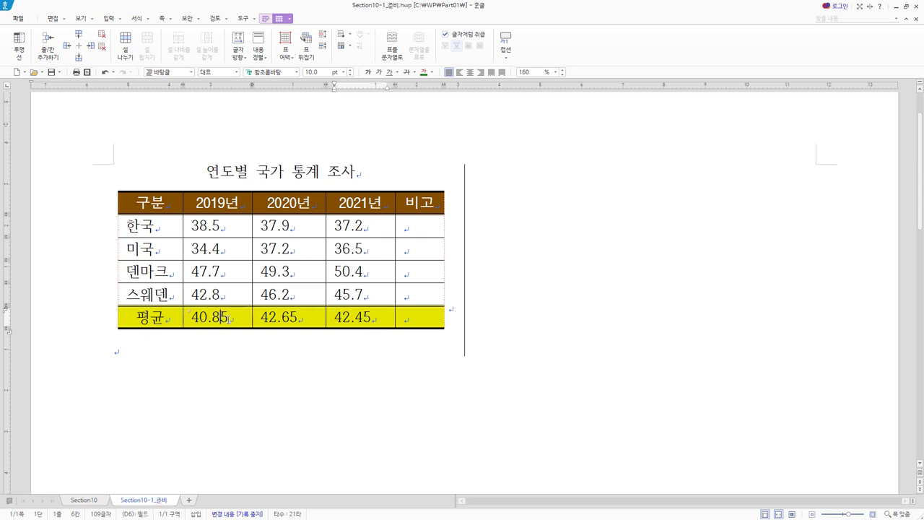
Step: Set the number format of the 2021년 average formula to one decimal place (소수점 이하 한 자리)
click(223, 316)
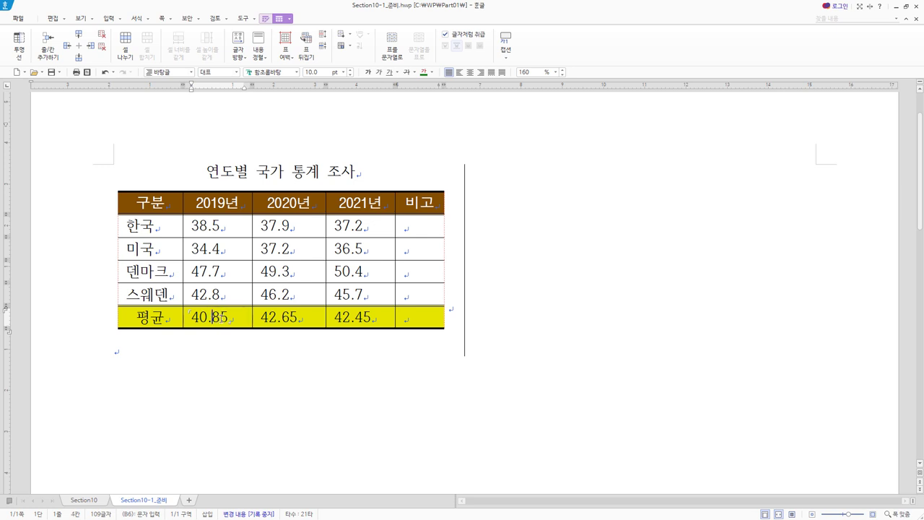
click(289, 316)
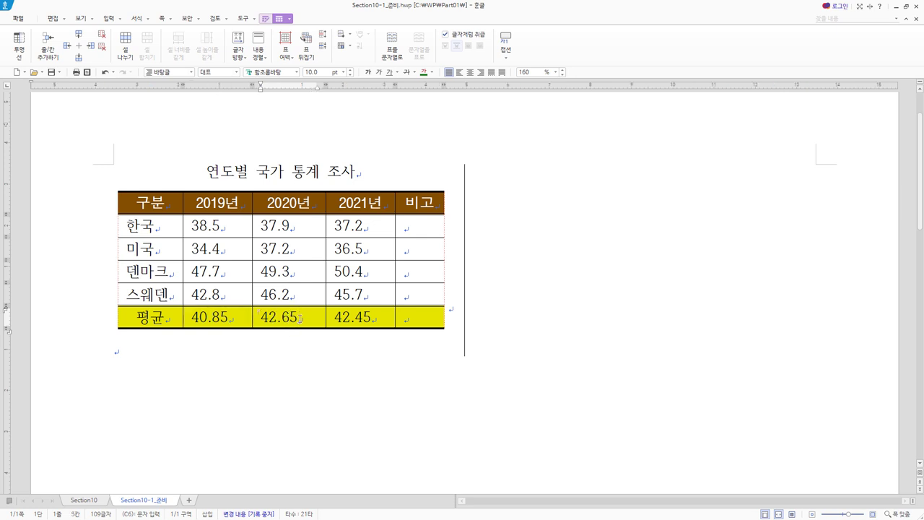
click(356, 315)
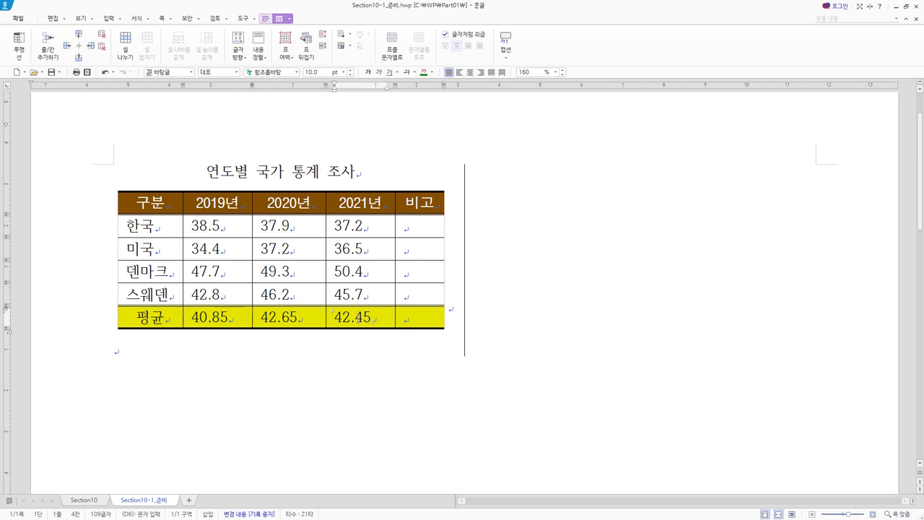
right_click(358, 318)
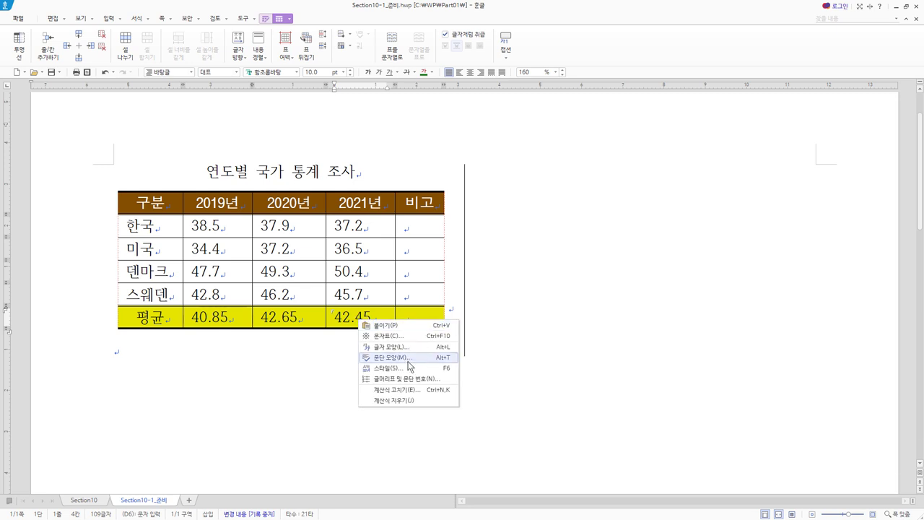
click(415, 391)
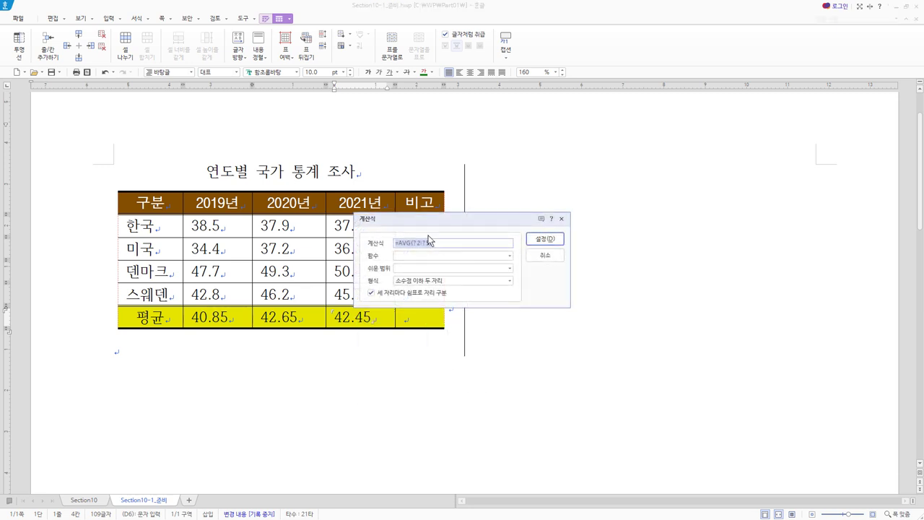
click(447, 281)
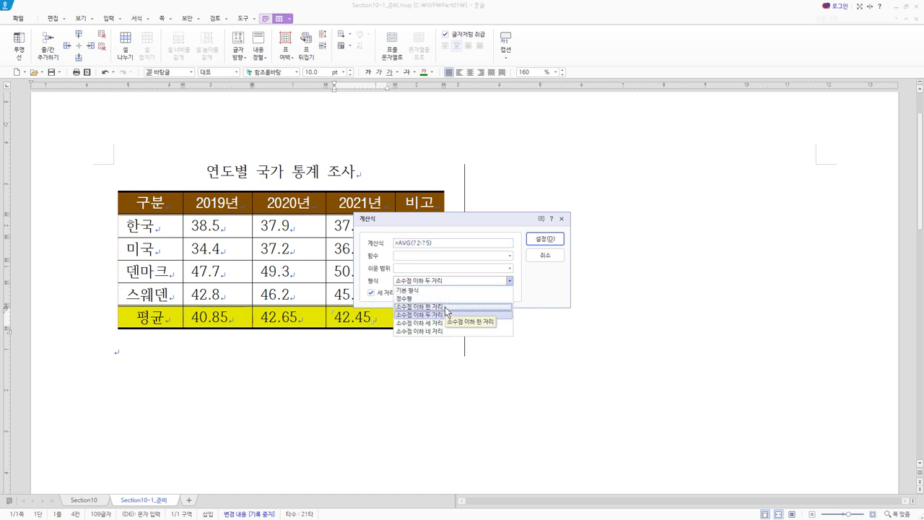
click(446, 307)
click(545, 238)
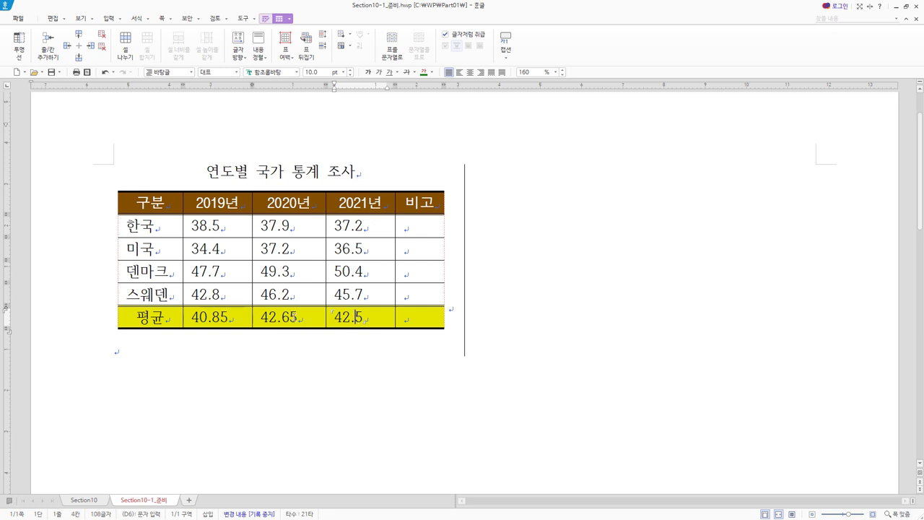
Step: Set the 2020년 average formula's number format to one decimal place (소수점 이하 한 자리)
click(287, 316)
right_click(287, 317)
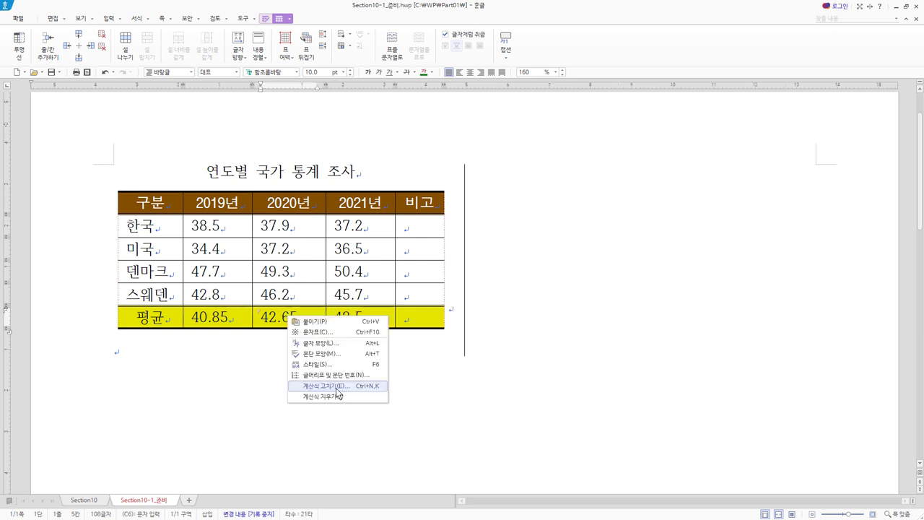
click(340, 384)
click(447, 281)
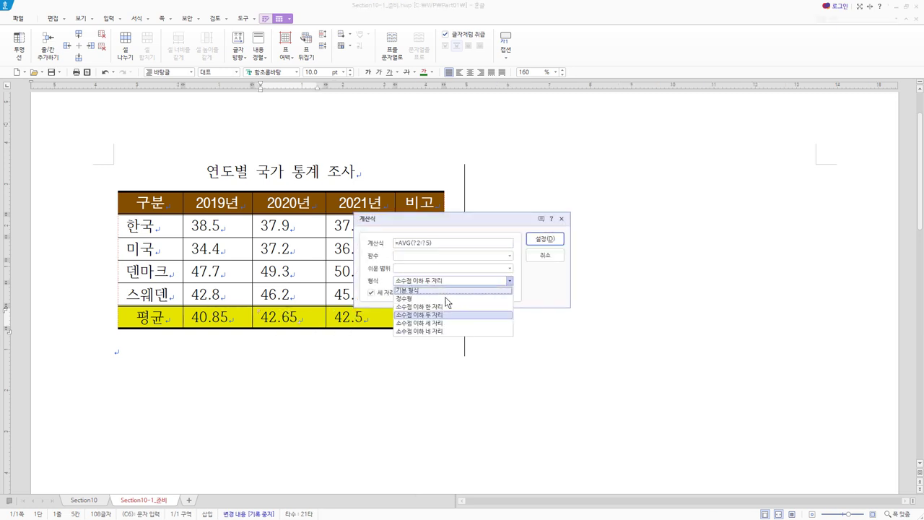
click(419, 306)
click(545, 238)
Step: Set the 2019년 average formula's number format to one decimal place (소수점 이하 한 자리)
click(217, 316)
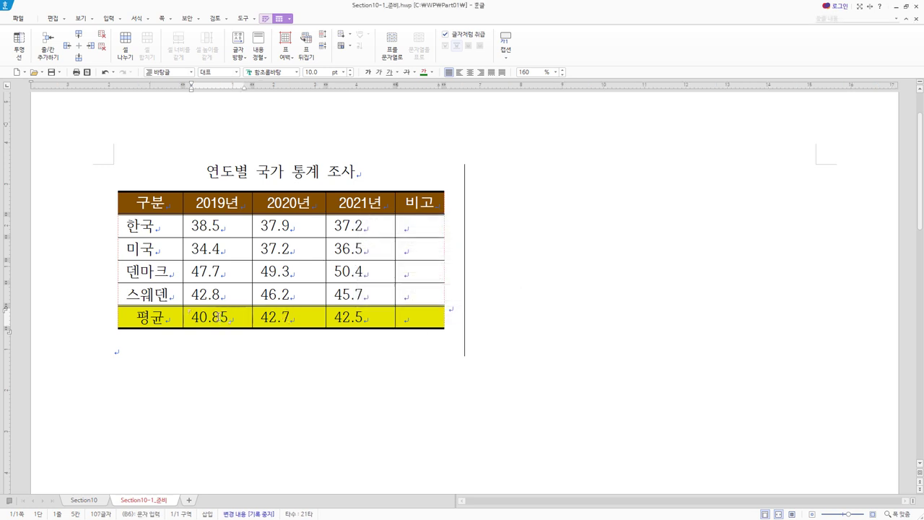
right_click(217, 316)
click(270, 384)
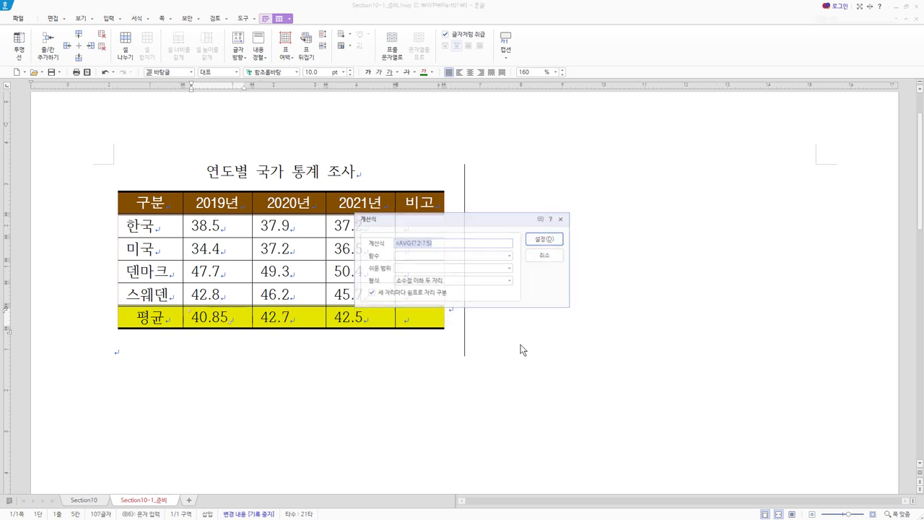
click(440, 281)
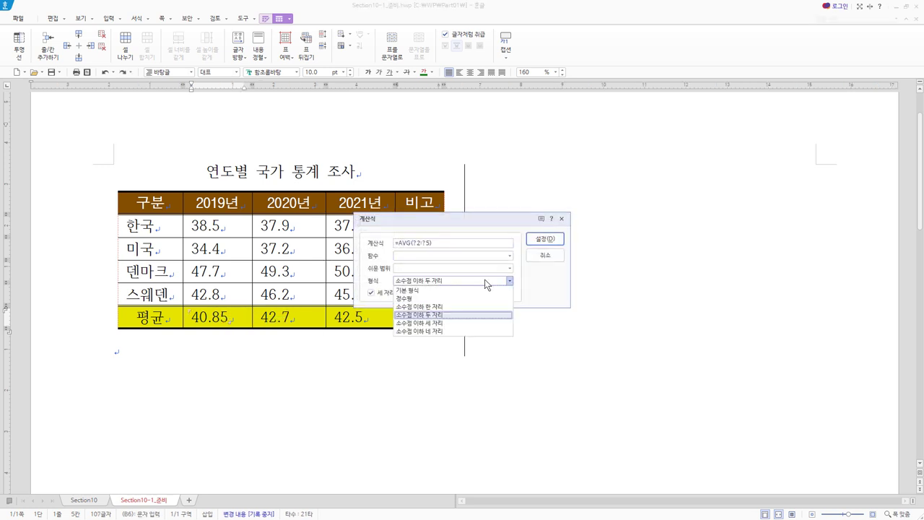
click(447, 308)
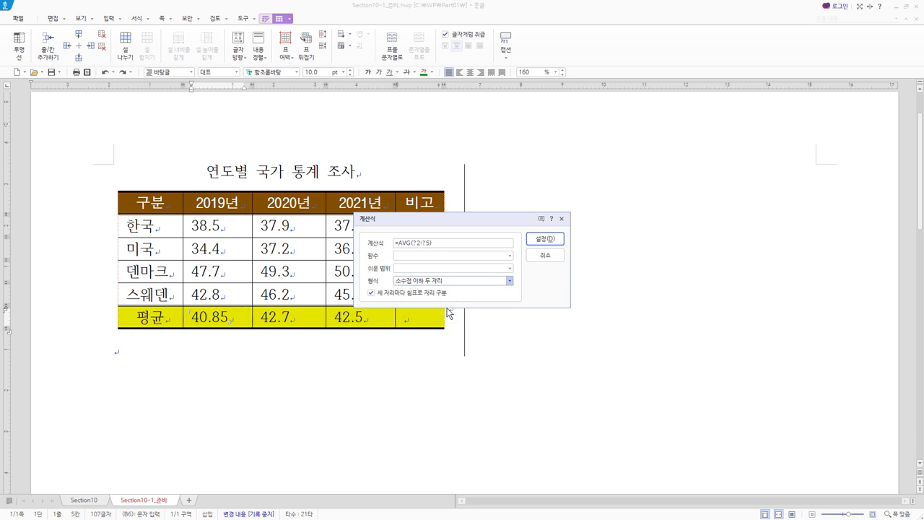
click(552, 240)
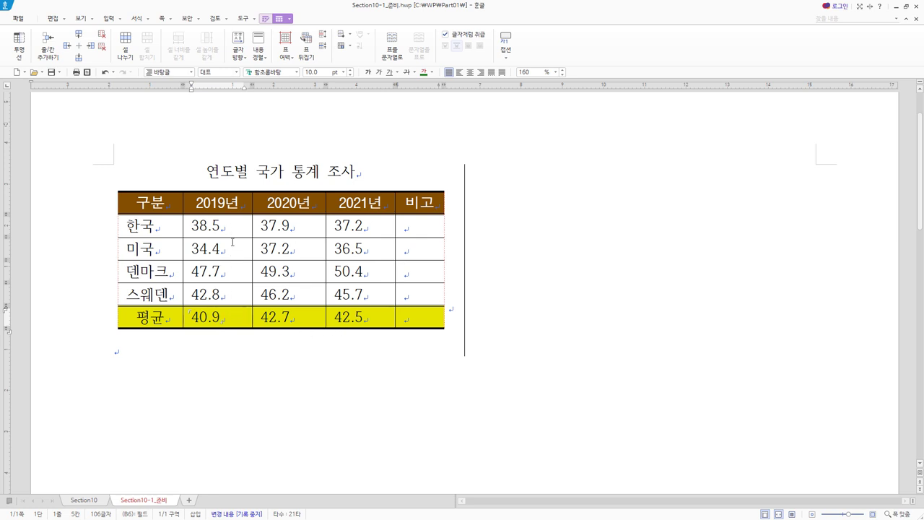
Step: Center the figures and averages for 2019년 through 2021년, from the 한국 row to the 평균 row
drag(232, 226, 234, 320)
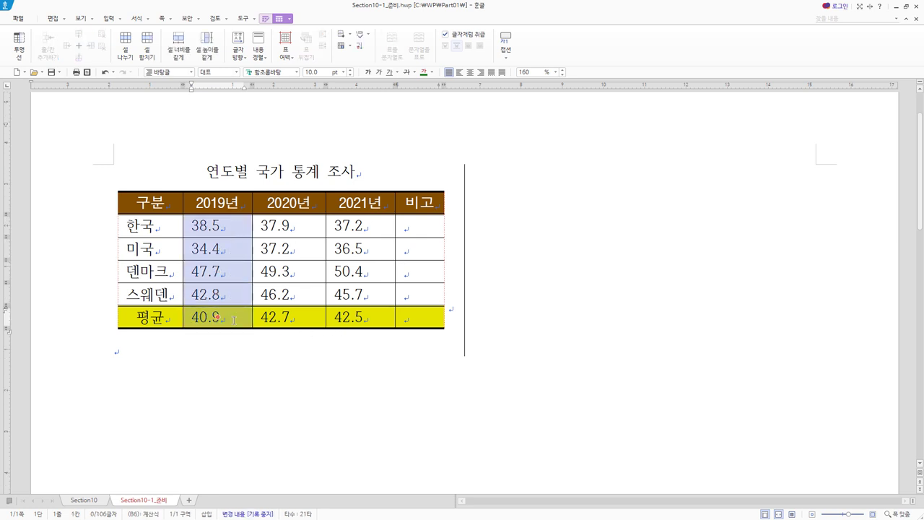
drag(306, 228, 292, 318)
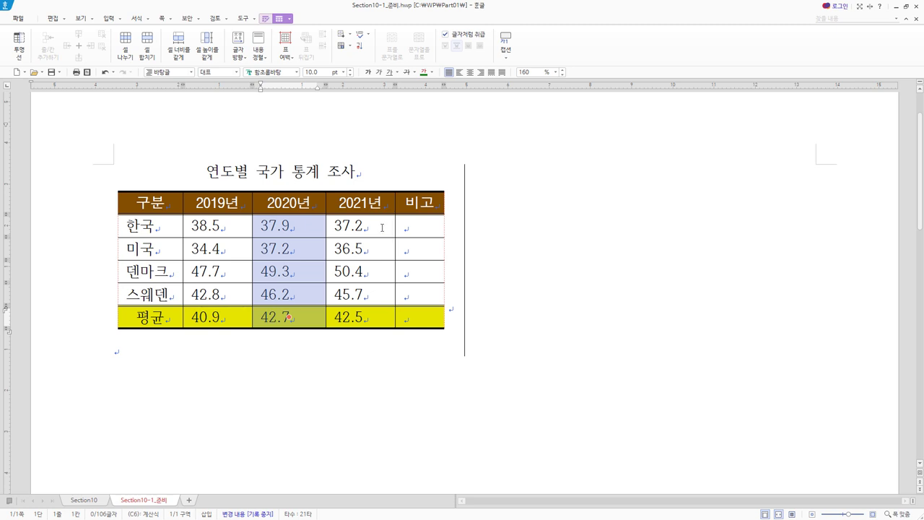
drag(381, 227, 381, 313)
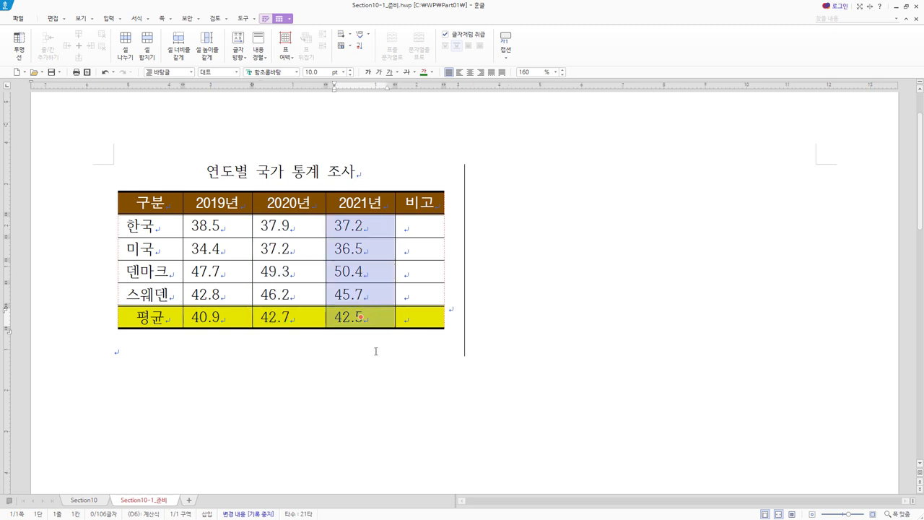
drag(228, 226, 347, 320)
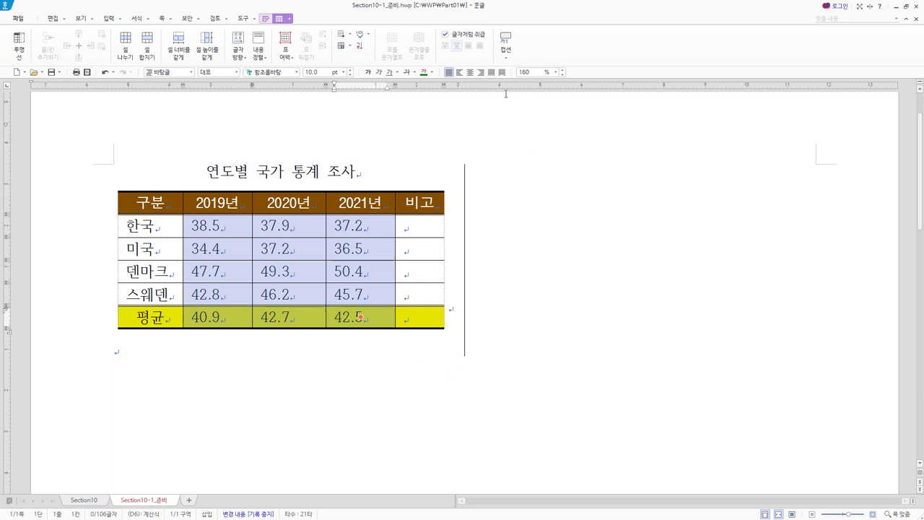
click(470, 72)
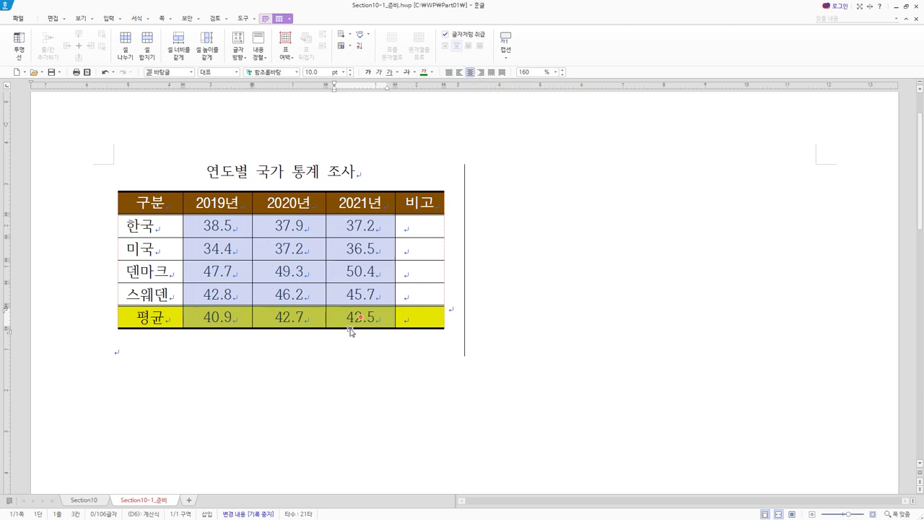
drag(418, 224, 420, 317)
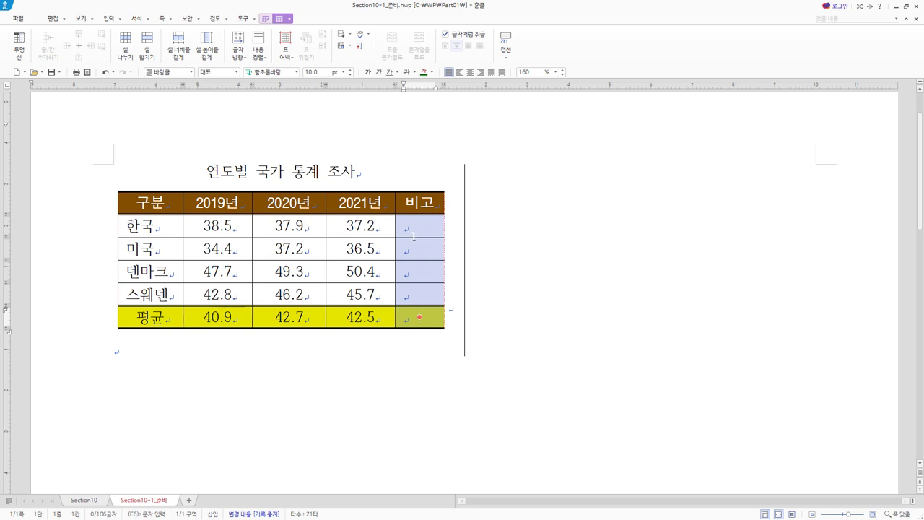
Step: Undo the one-decimal format of the 2019년 average, then open its formula settings and cancel them
key(ctrl+z)
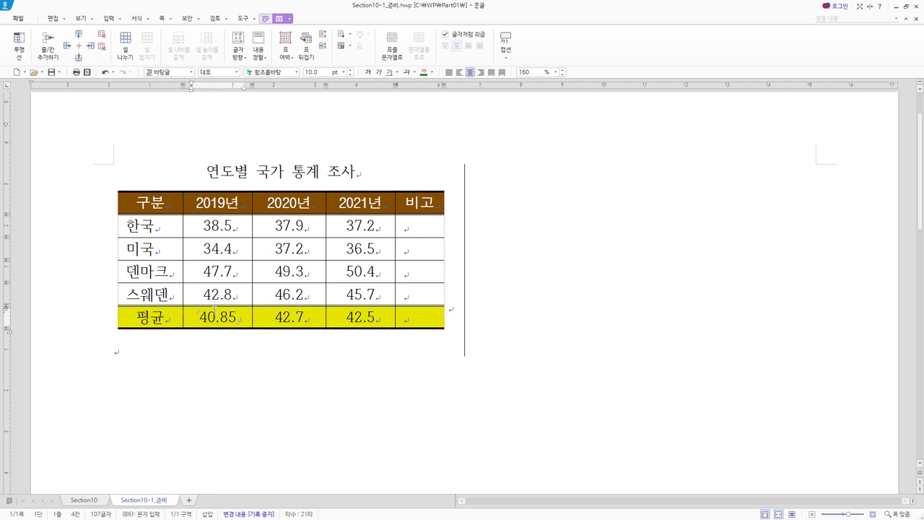
drag(224, 316, 232, 319)
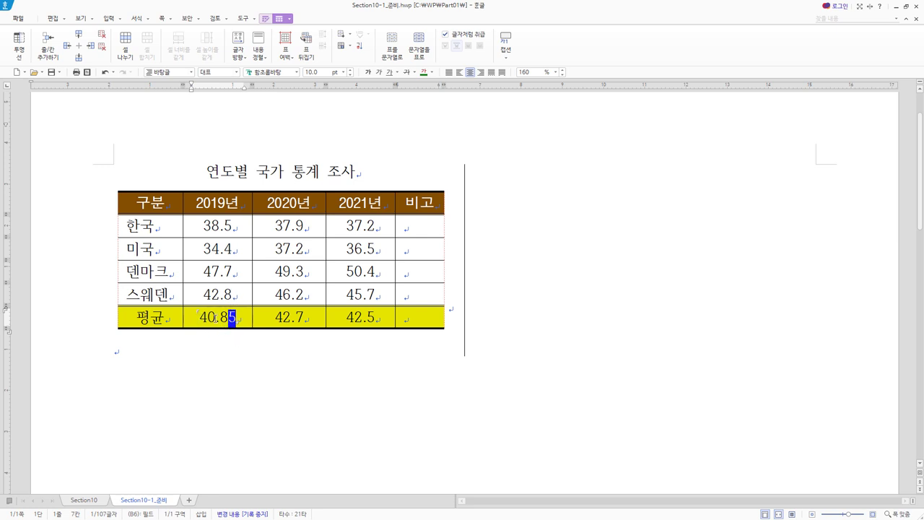
click(232, 321)
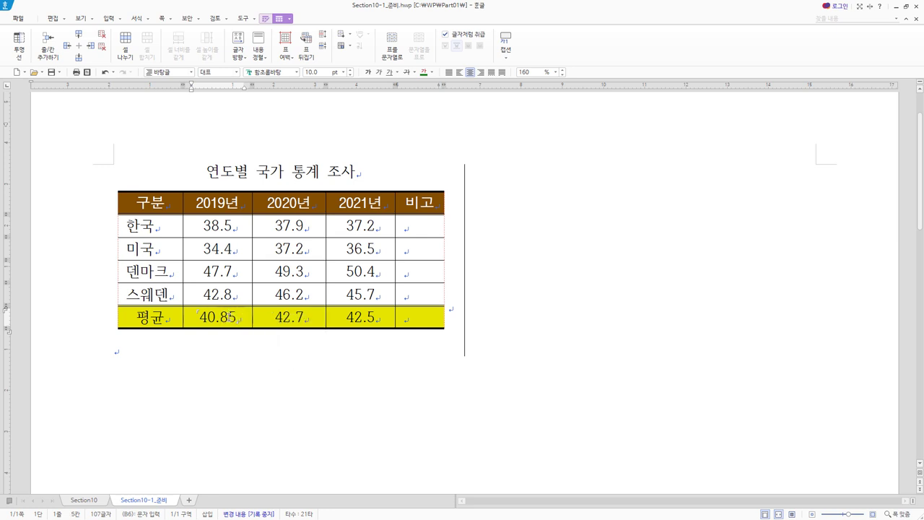
right_click(230, 318)
click(274, 388)
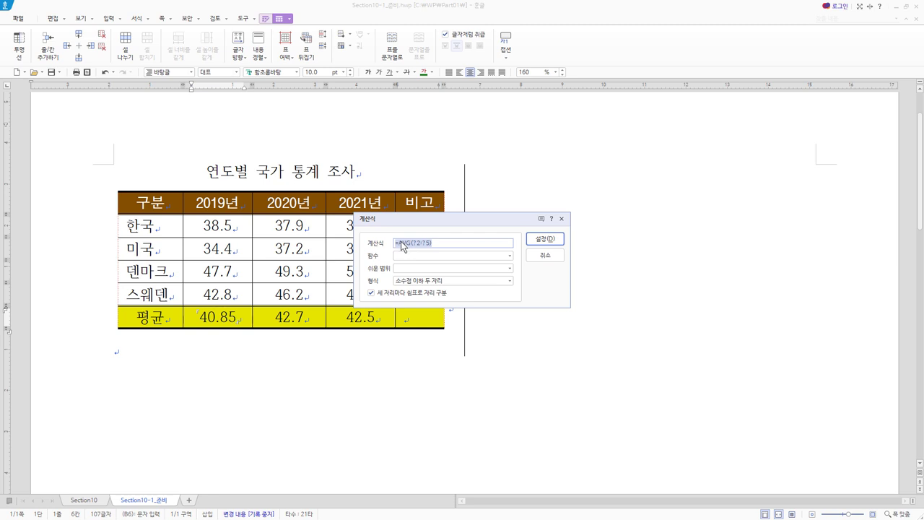
click(545, 255)
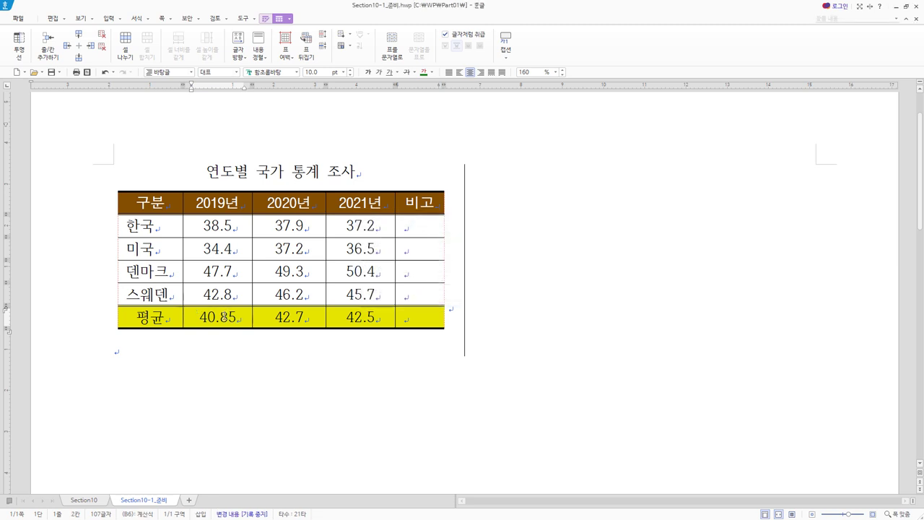
Step: Delete the last digit of the 2019년 average directly in the cell, declining removal of the formula field
click(226, 316)
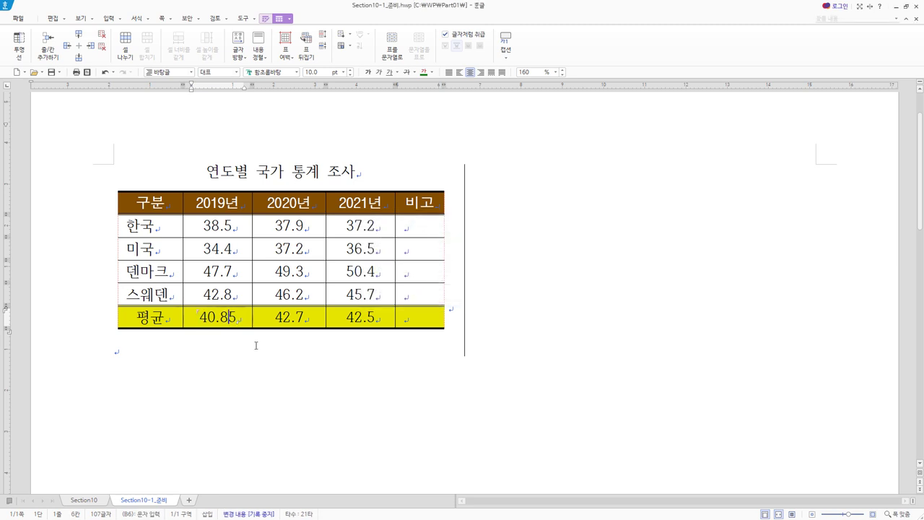
key(Delete)
key(Delete)
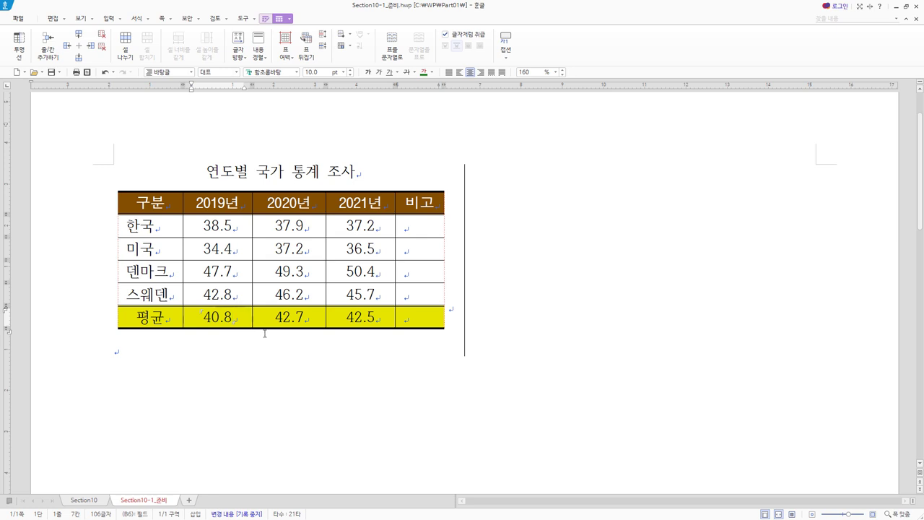
key(Delete)
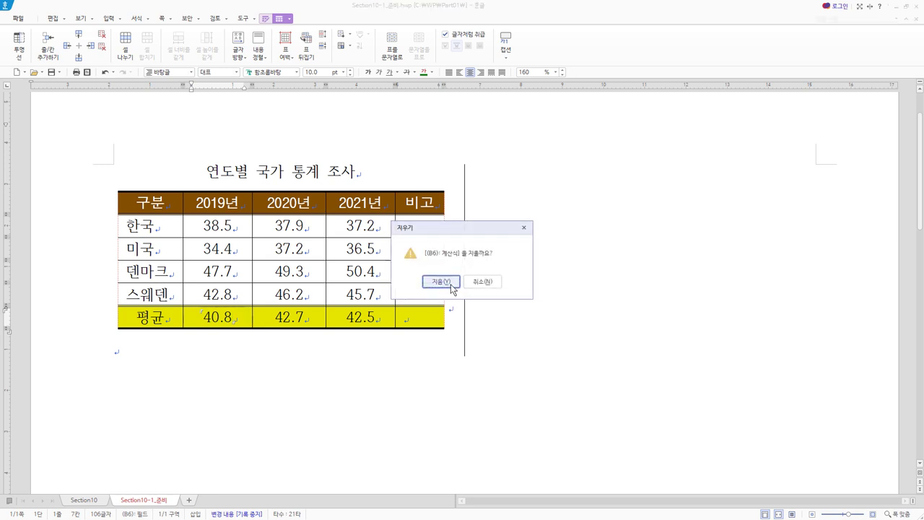
click(480, 281)
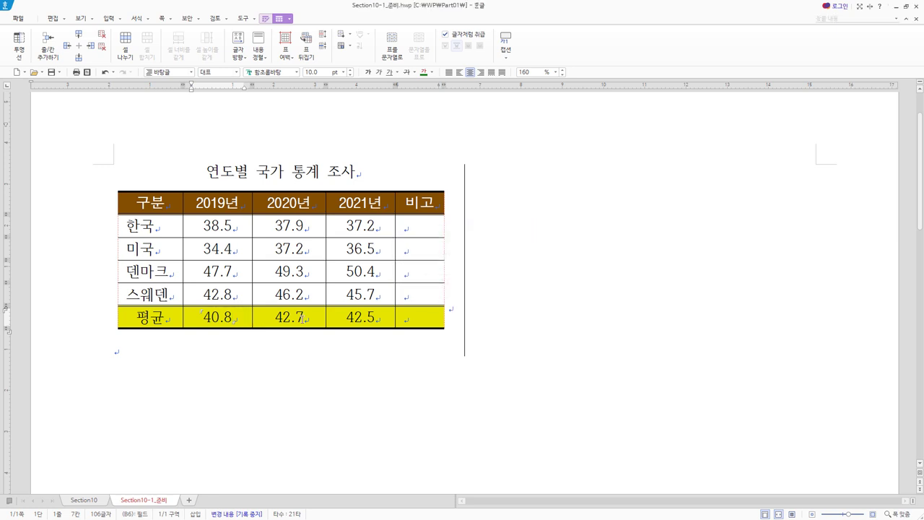
click(218, 294)
click(219, 317)
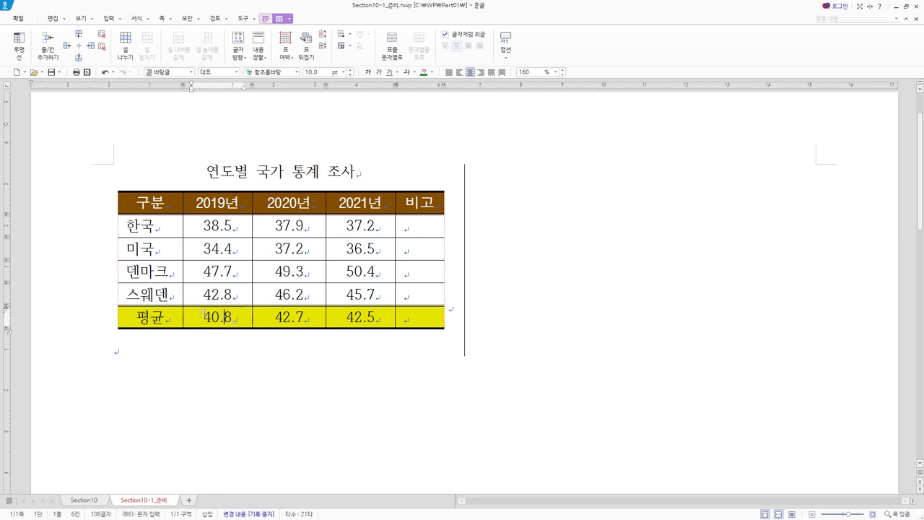
Step: Close the Section10-1_준비 document and return to Section10
click(256, 340)
click(172, 500)
click(469, 281)
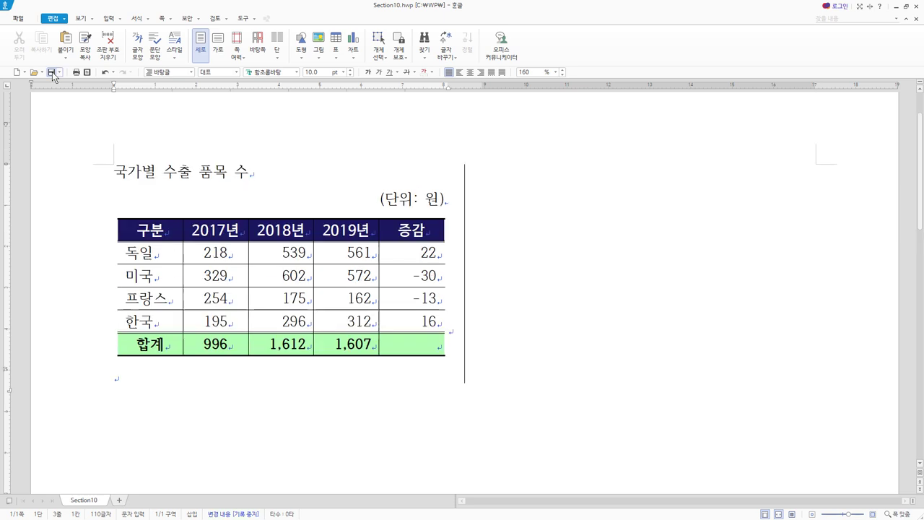
Step: Save a copy of the export-items document in the WP folder under the name Section11
click(274, 173)
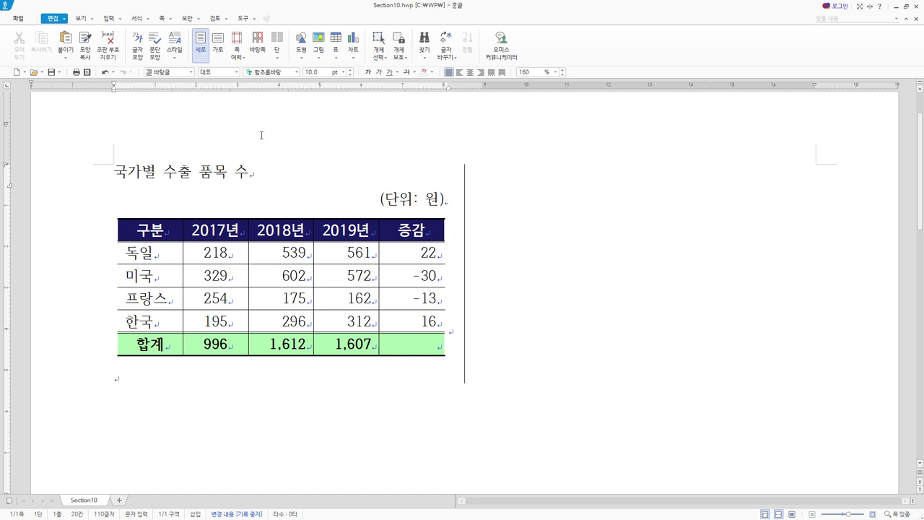
key(Hangul)
key(alt+v)
text(Section11)
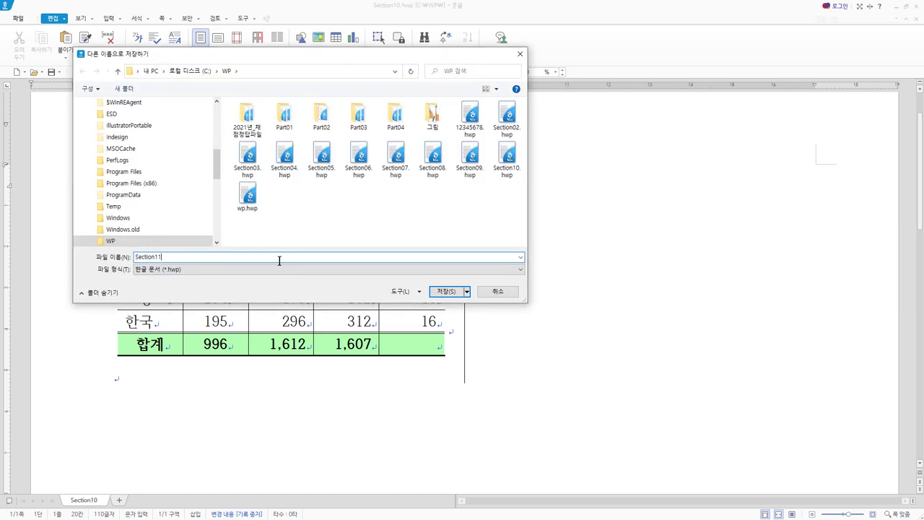
click(453, 294)
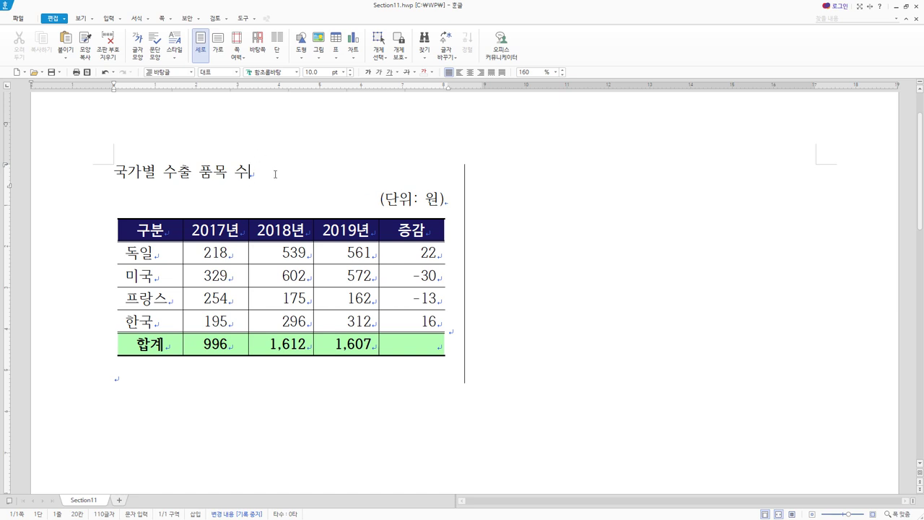
Step: Insert a footnote at the end of the title 국가별 수출 품목 수 and place the cursor in its text
click(110, 18)
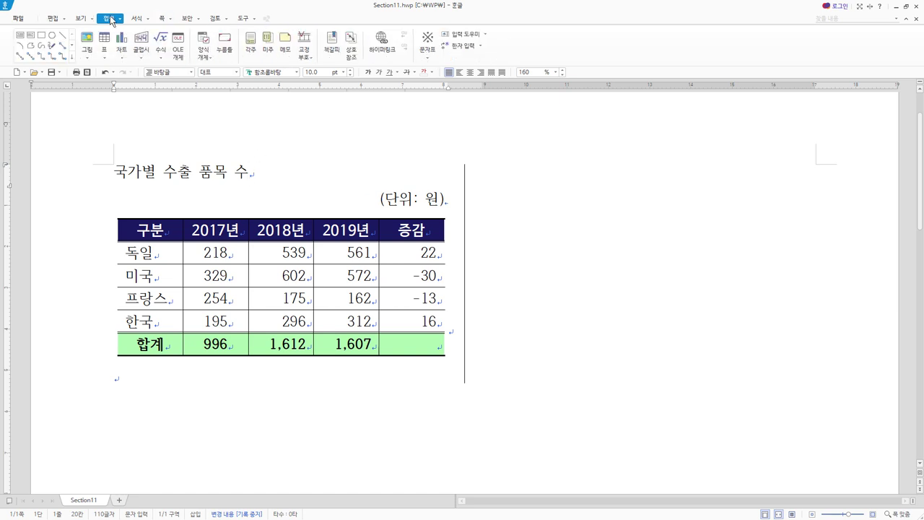
click(250, 49)
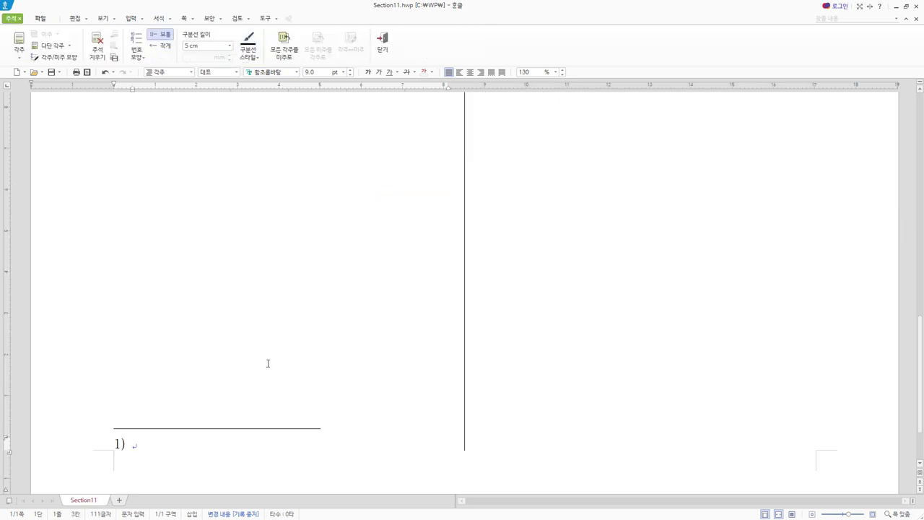
scroll(265, 362, up, 10)
scroll(252, 245, down, 10)
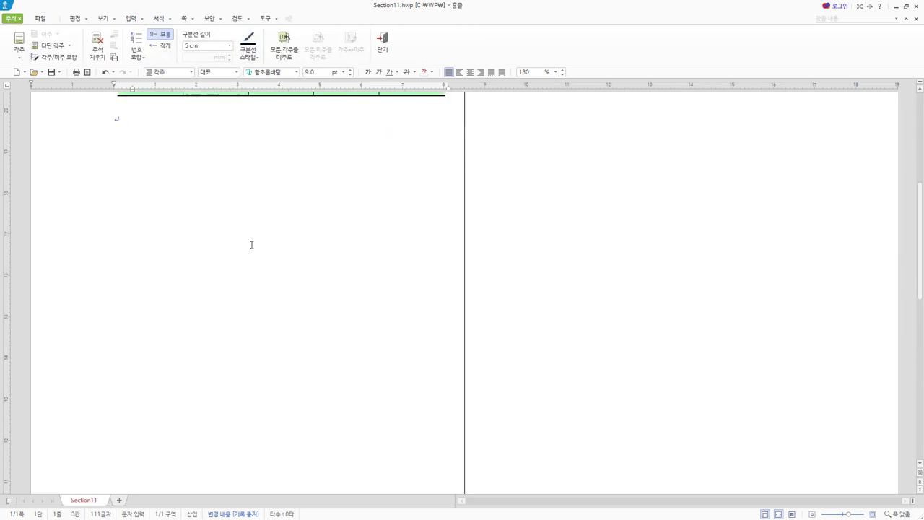
click(127, 352)
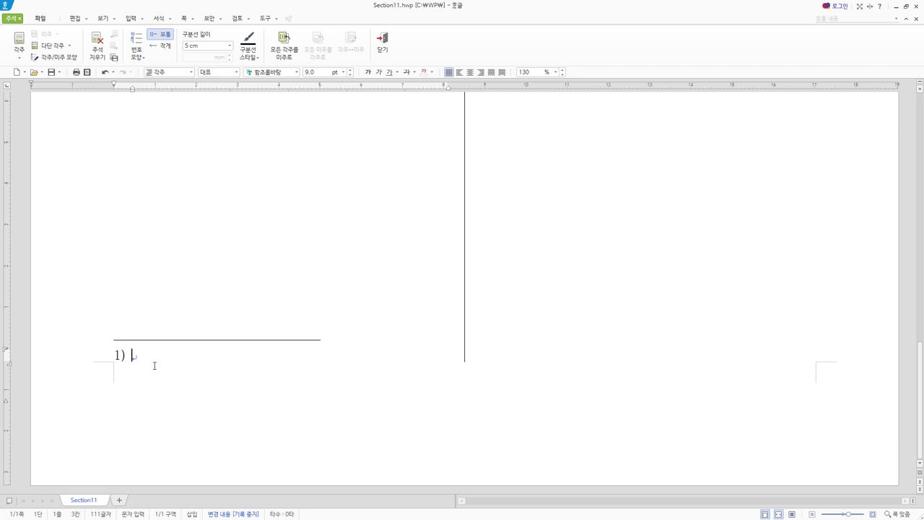
Step: Enter 통계청 자료집 as the text of footnote 1, without a trailing space
text(통계청 ㅈ)
text(ㅏ료집)
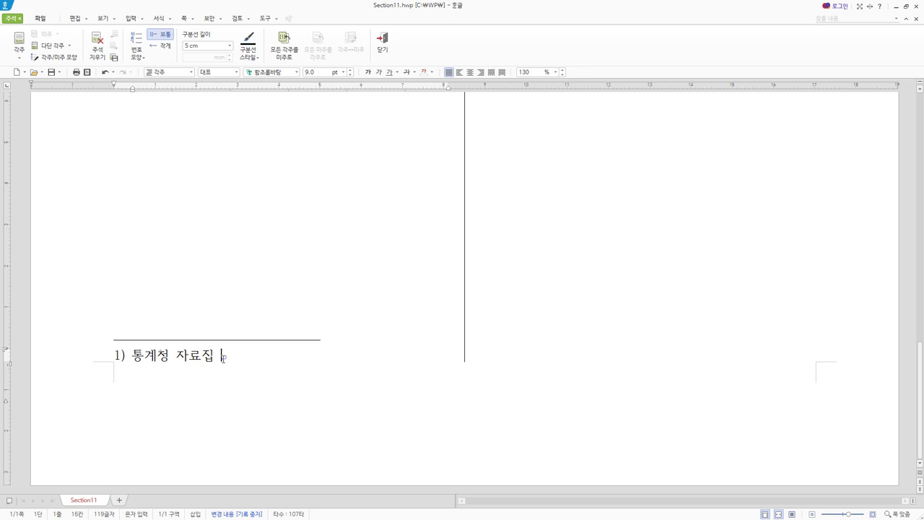
key(BackSpace)
click(130, 355)
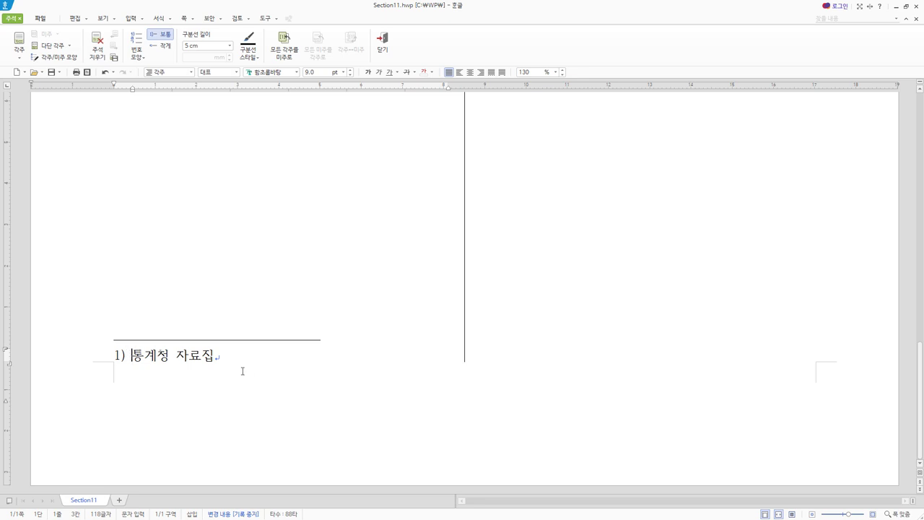
key(End)
key(shift+Left)
key(shift+Left)
key(Left)
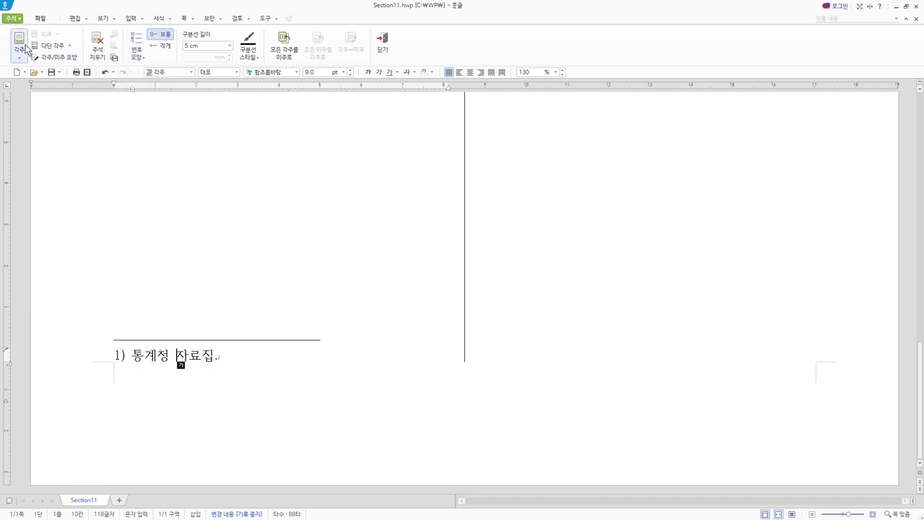
click(70, 57)
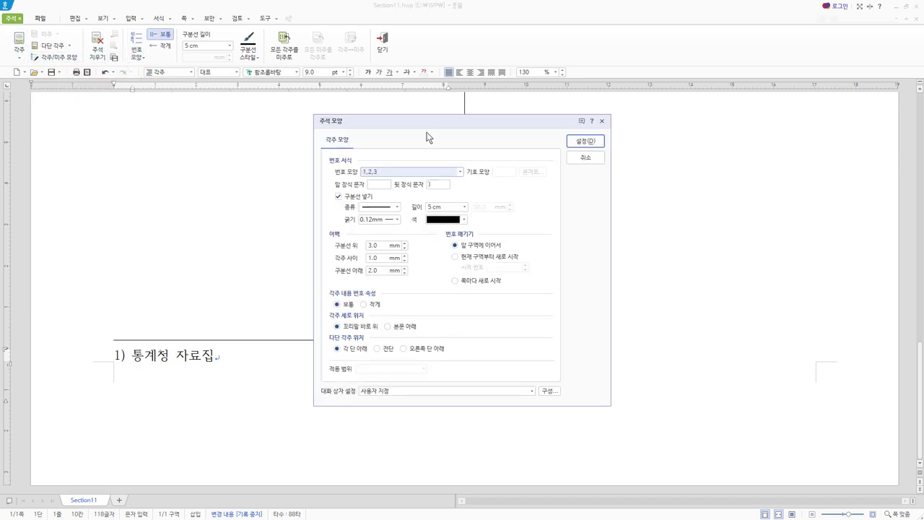
drag(426, 132, 395, 94)
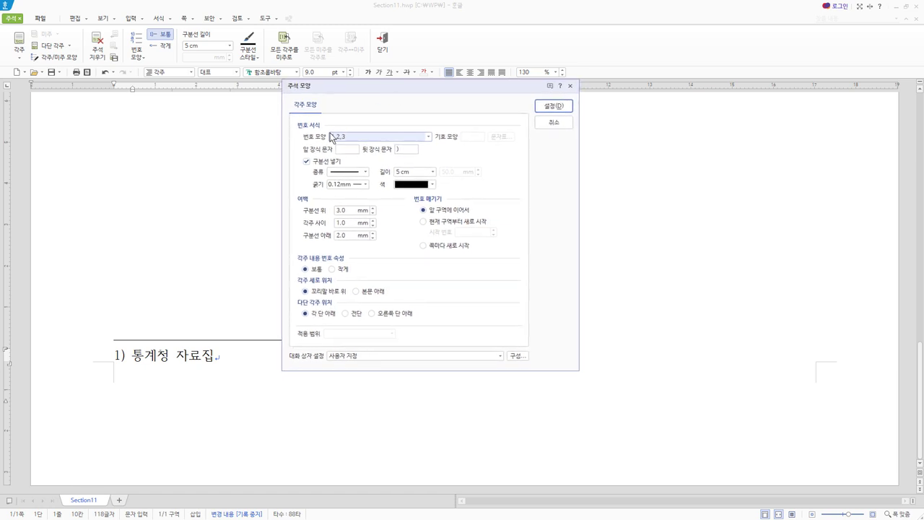
click(427, 137)
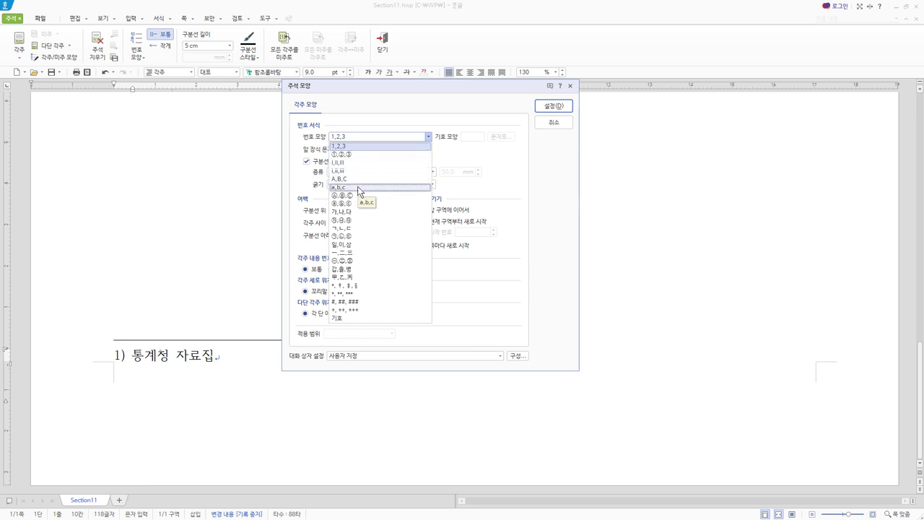
click(383, 155)
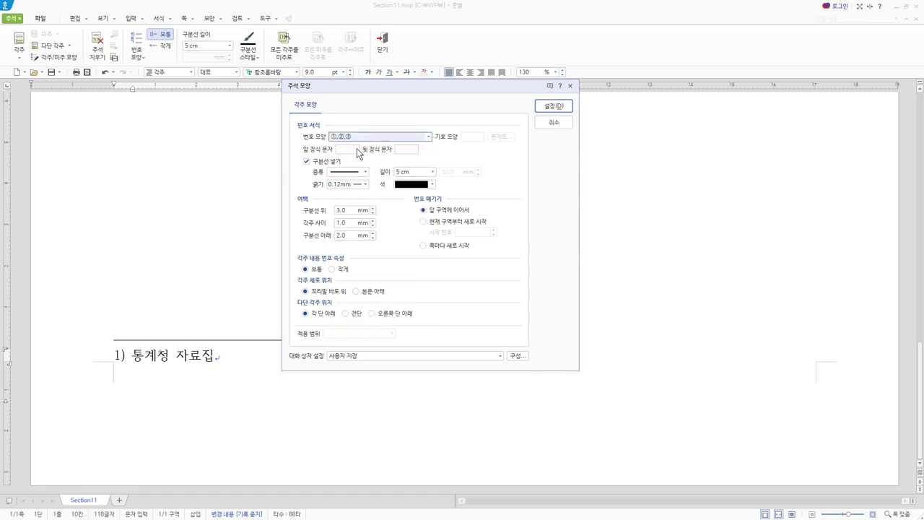
click(348, 149)
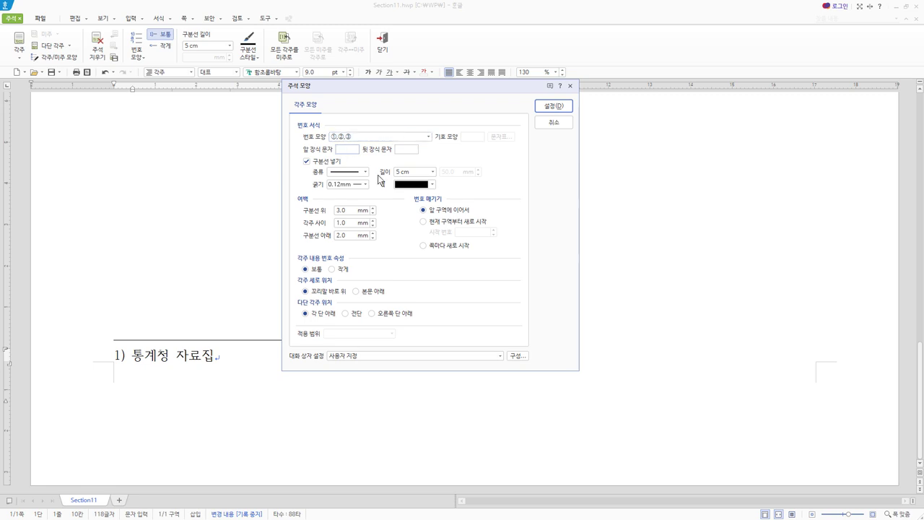
click(405, 150)
click(339, 149)
text(()
click(397, 150)
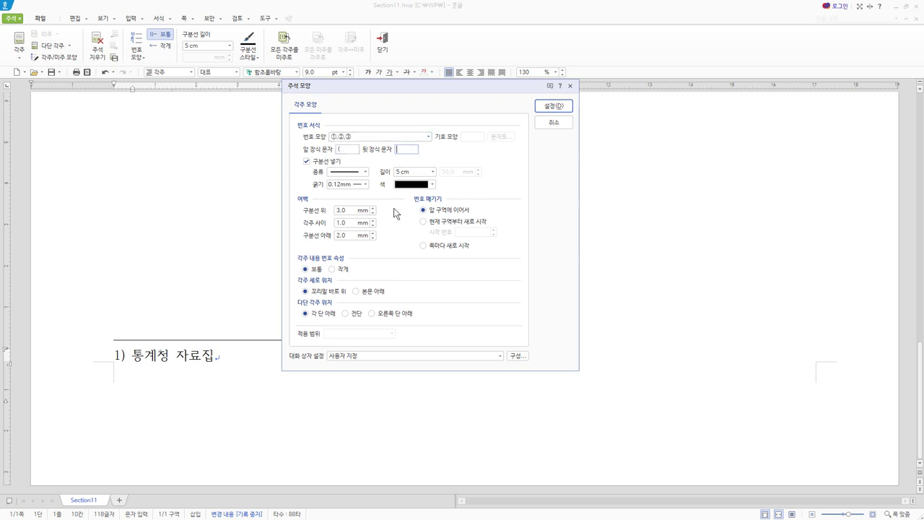
click(555, 127)
click(562, 124)
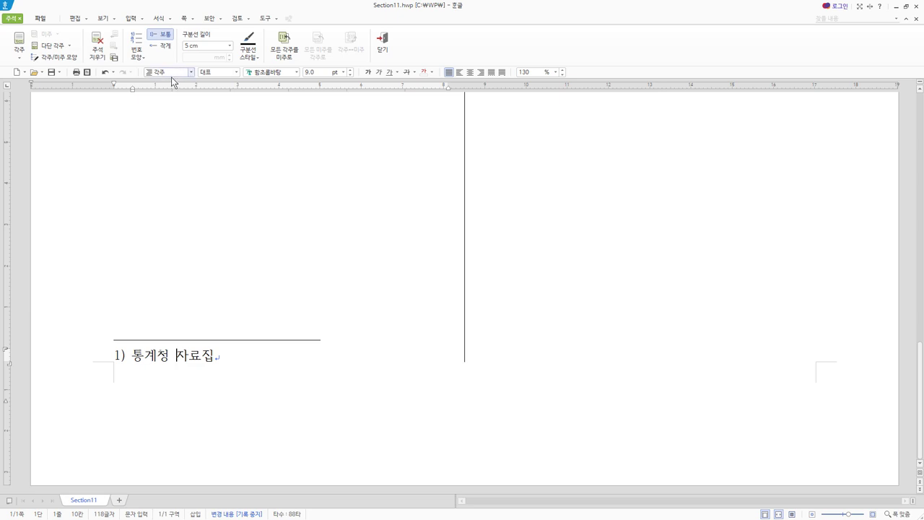
key(Hangul)
click(142, 54)
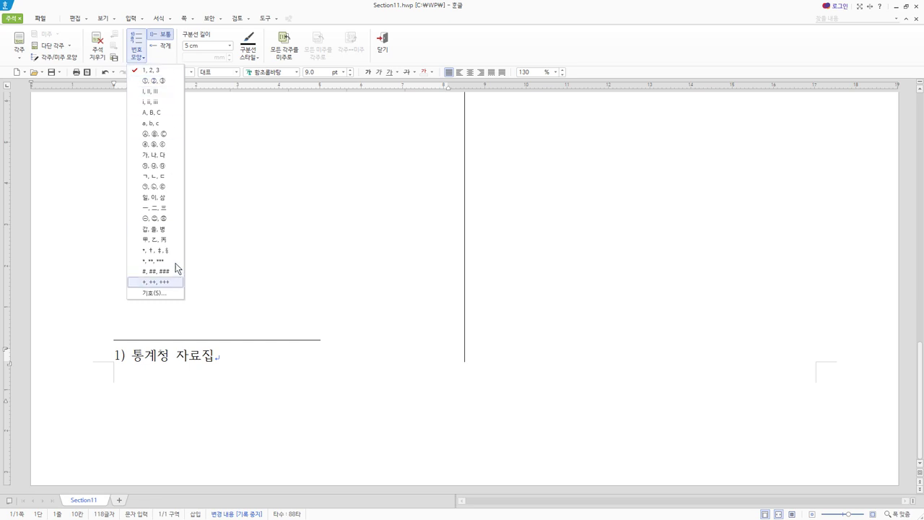
click(332, 199)
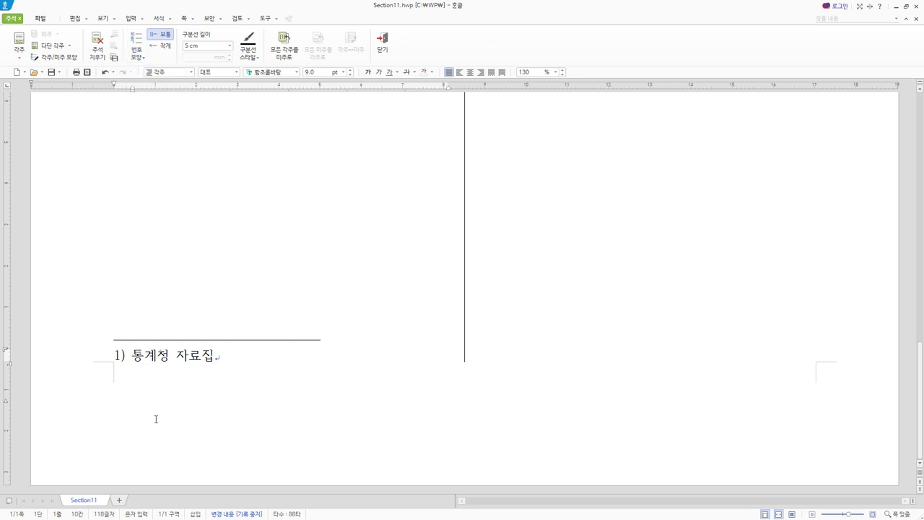
Step: Set the font of the whole footnote line, including its number, to 맑은 고딕
key(End)
drag(216, 357, 95, 360)
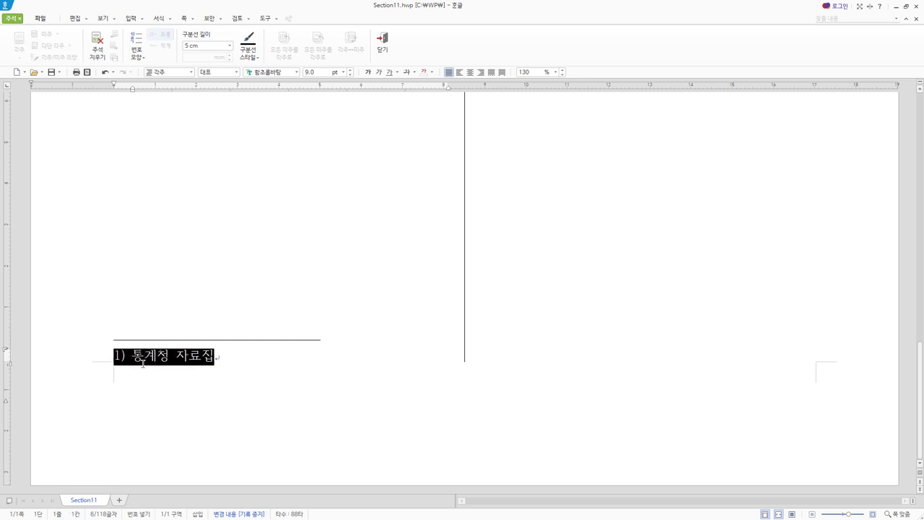
click(286, 73)
text(맑은)
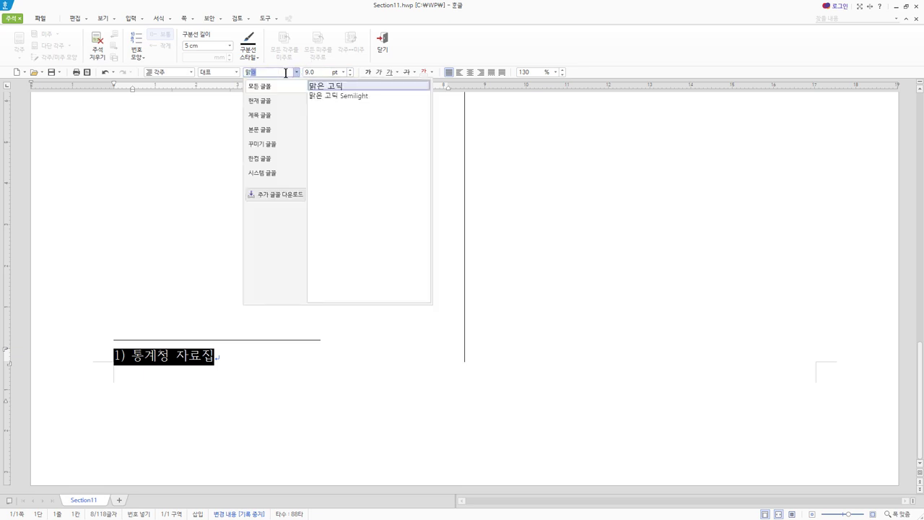
click(341, 86)
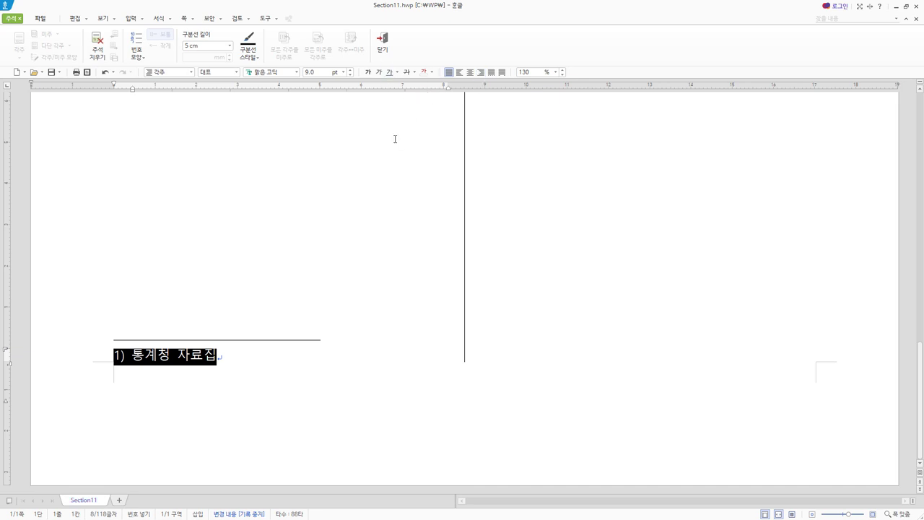
click(106, 373)
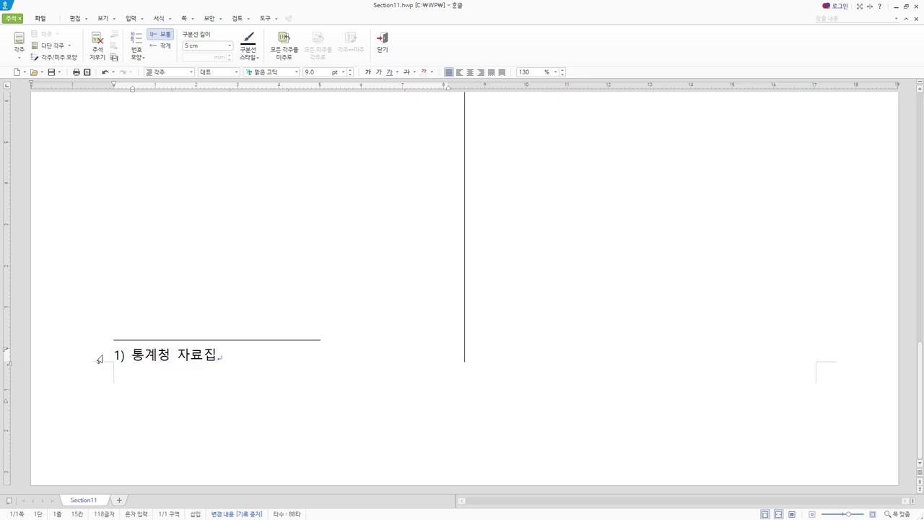
click(100, 359)
click(222, 359)
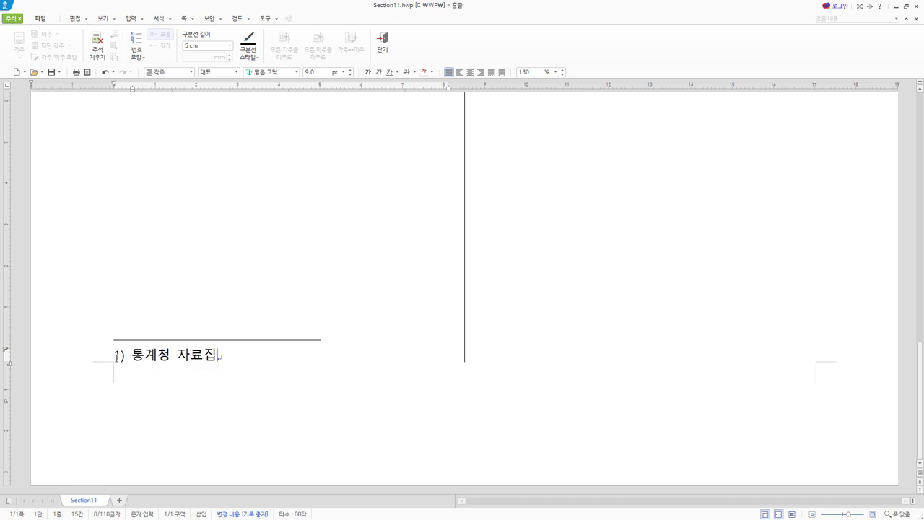
drag(132, 355, 230, 348)
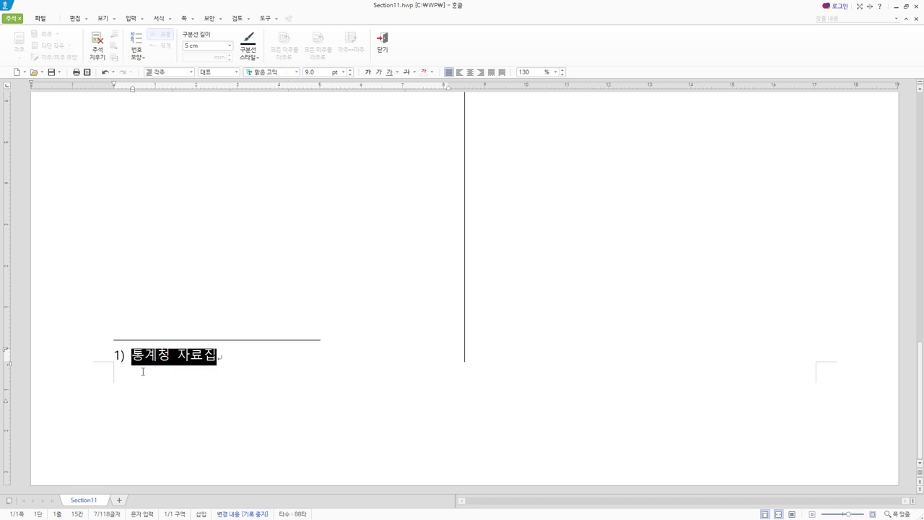
Step: Check the footnote against its reference mark, then leave footnote editing and return to the title 국가별 수출 품목 수
key(shift+Escape)
scroll(210, 386, down, 3)
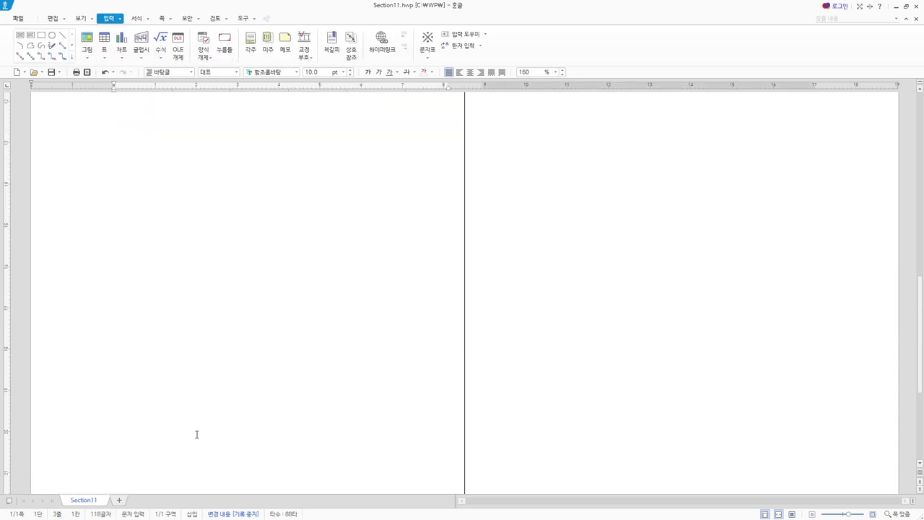
scroll(196, 433, down, 2)
click(242, 357)
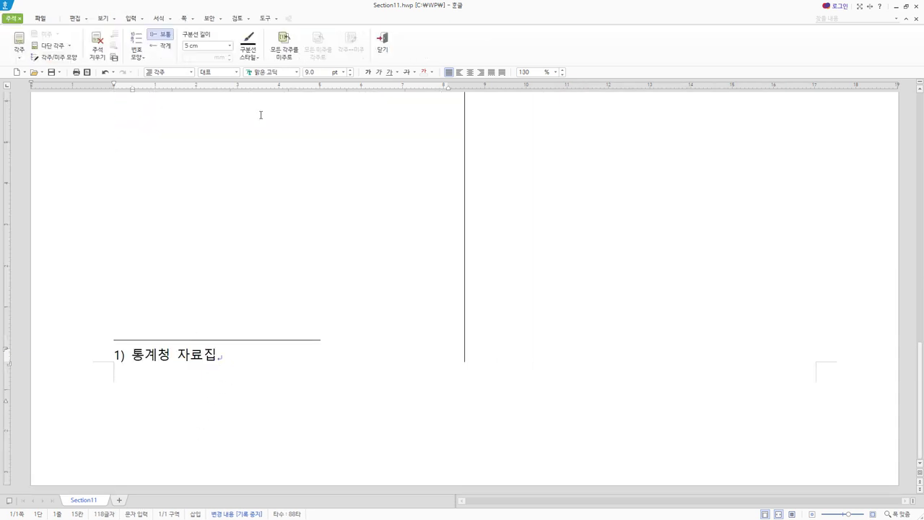
scroll(283, 231, up, 5)
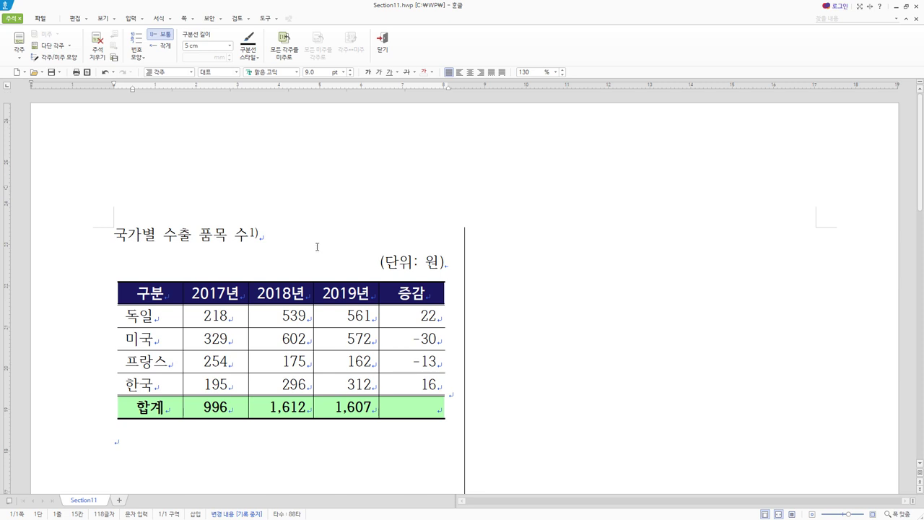
scroll(287, 367, down, 5)
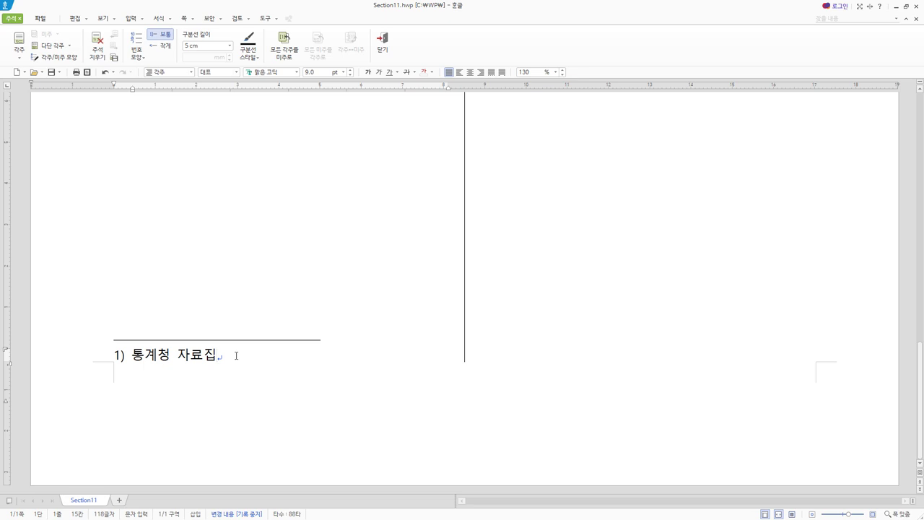
key(shift+Escape)
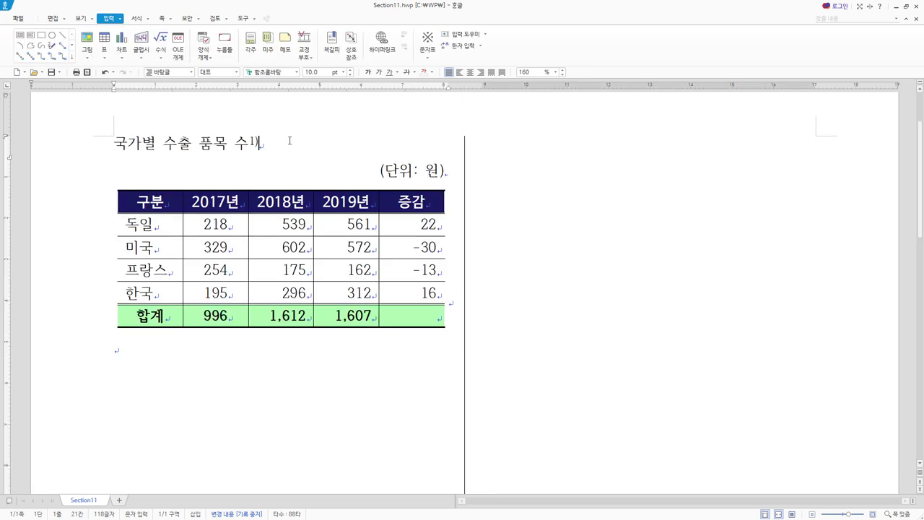
scroll(318, 200, up, 2)
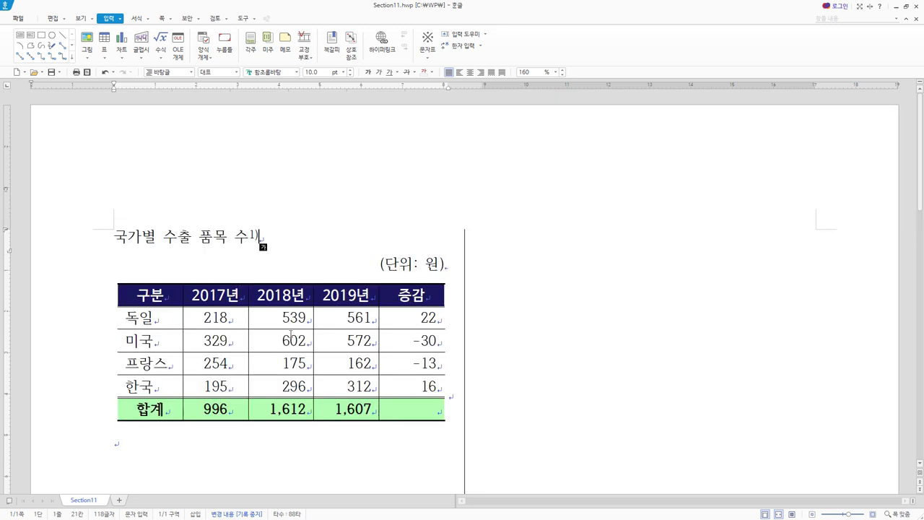